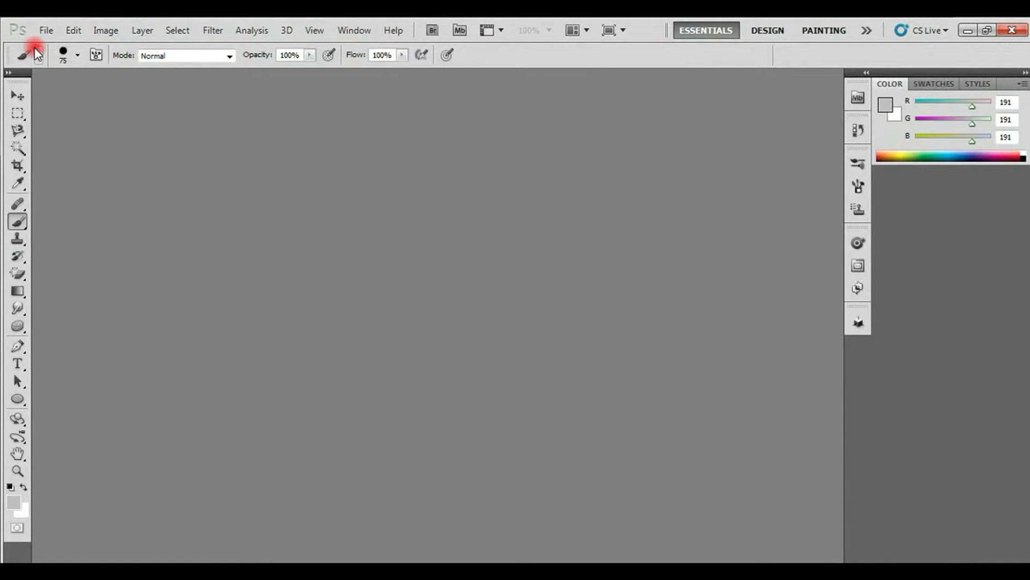
Step: Hide the Color panel and show it again
{"action": "left_click", "coordinate": [372, 35]}
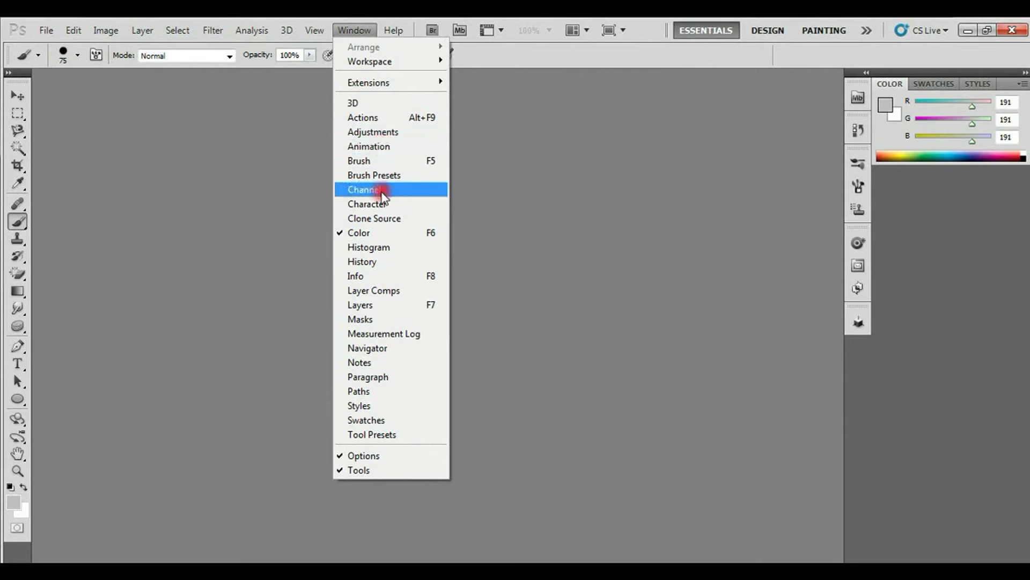
{"action": "left_click", "coordinate": [386, 234]}
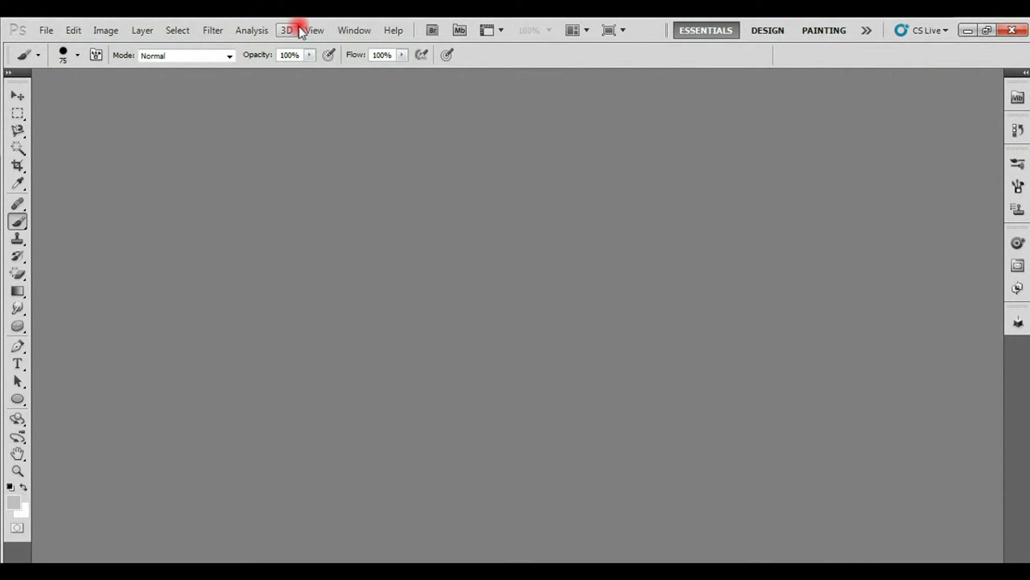
{"action": "left_click", "coordinate": [342, 30]}
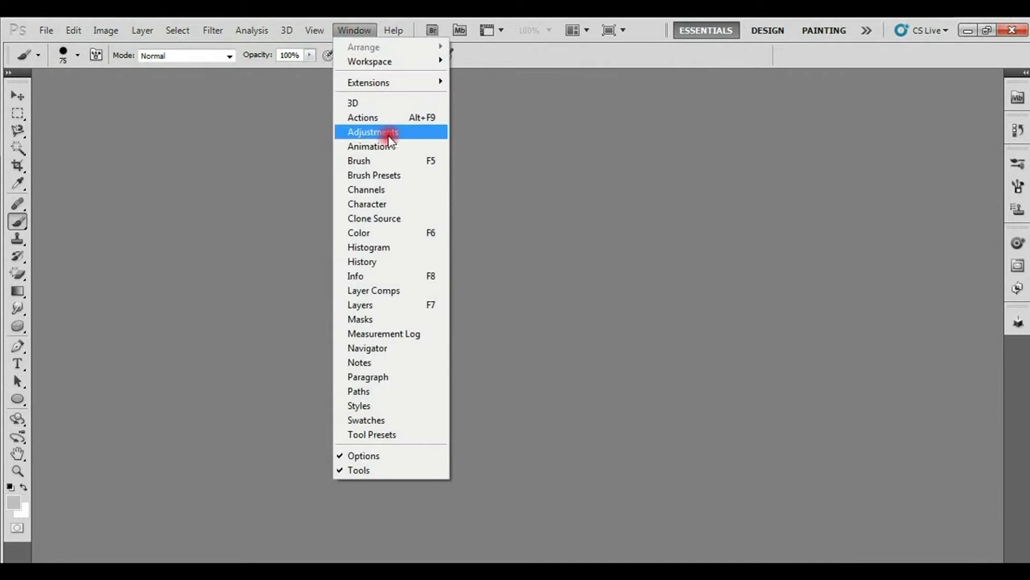
{"action": "left_click", "coordinate": [374, 234]}
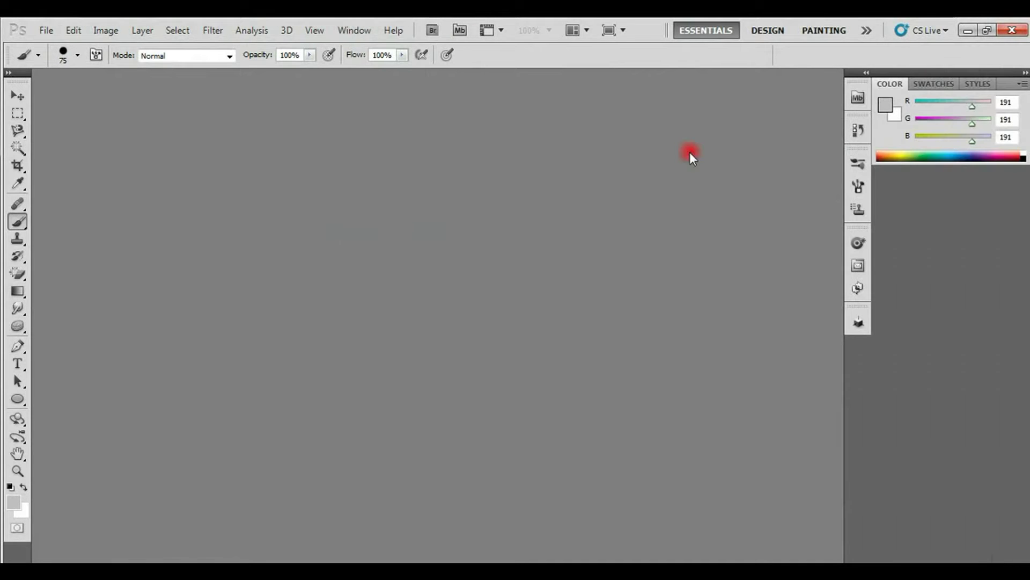
Step: Show the Layers panel in the workspace
{"action": "left_click", "coordinate": [315, 31]}
{"action": "mouse_move", "coordinate": [353, 28]}
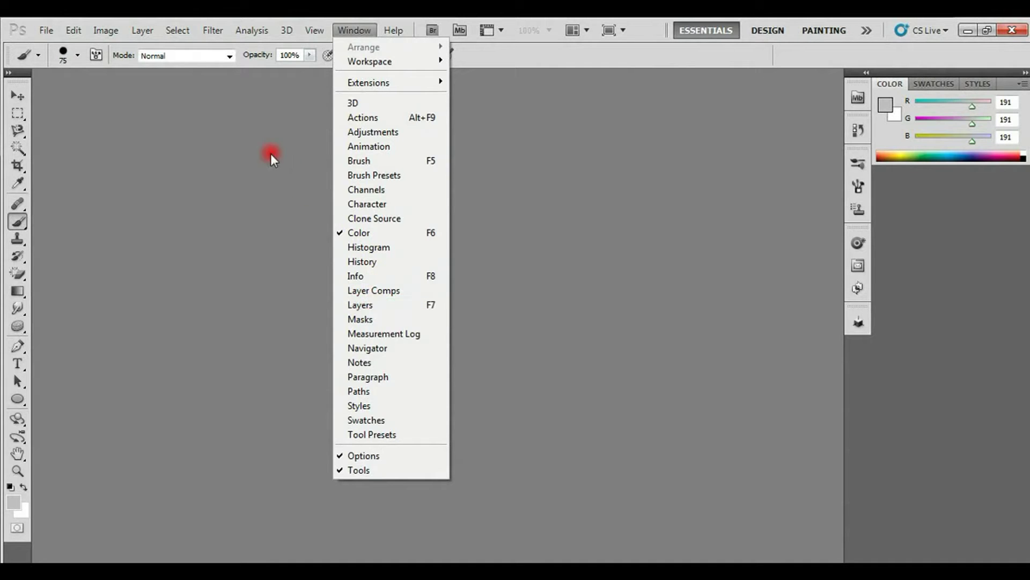
{"action": "mouse_move", "coordinate": [138, 28]}
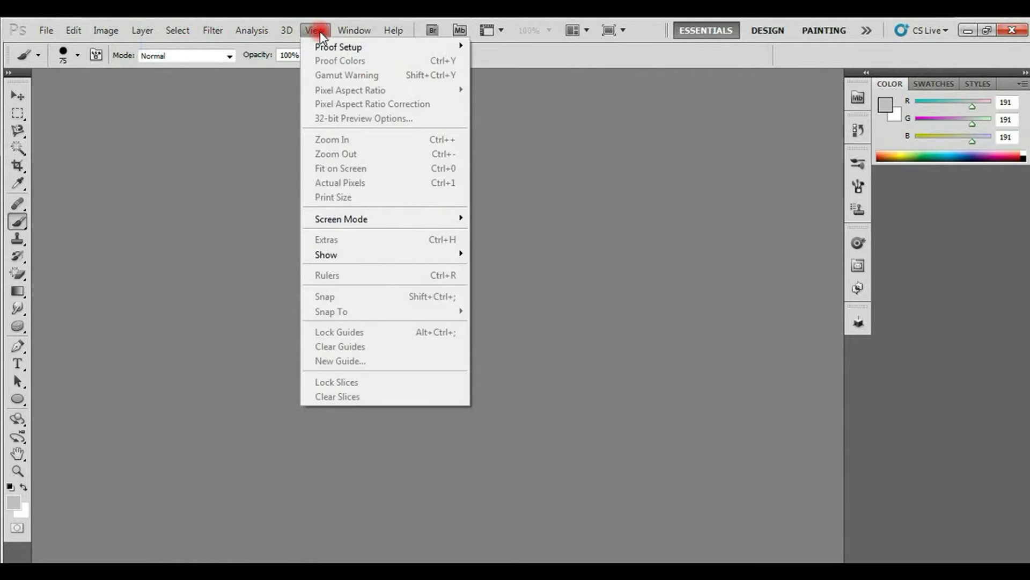
{"action": "mouse_move", "coordinate": [252, 30]}
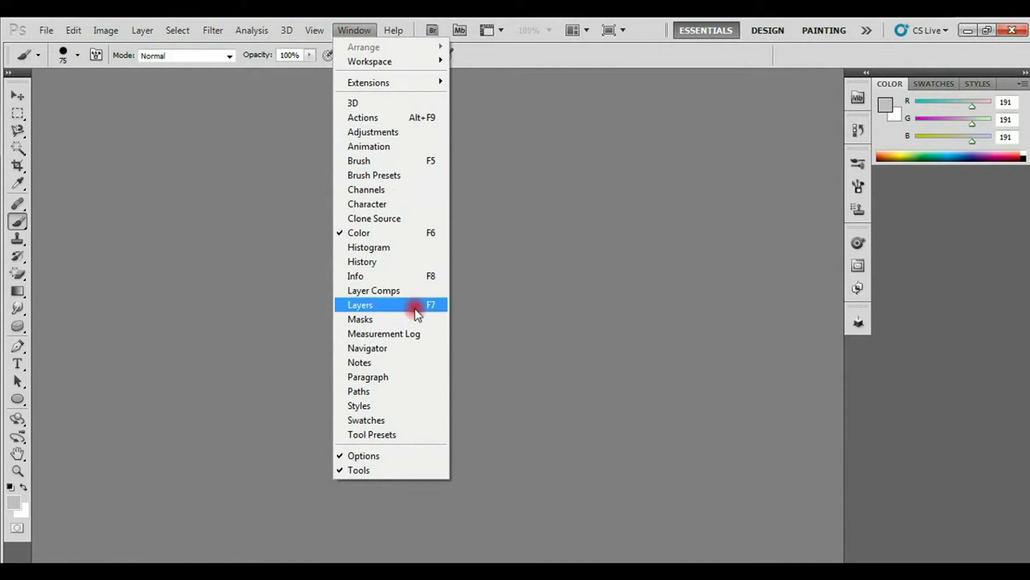
{"action": "left_click", "coordinate": [414, 308]}
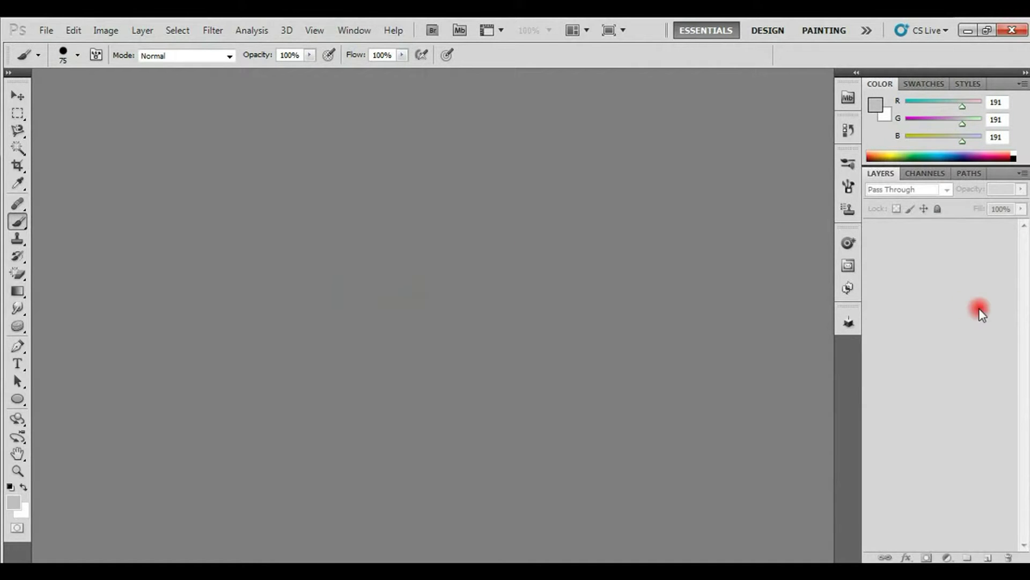
{"action": "left_click", "coordinate": [343, 27]}
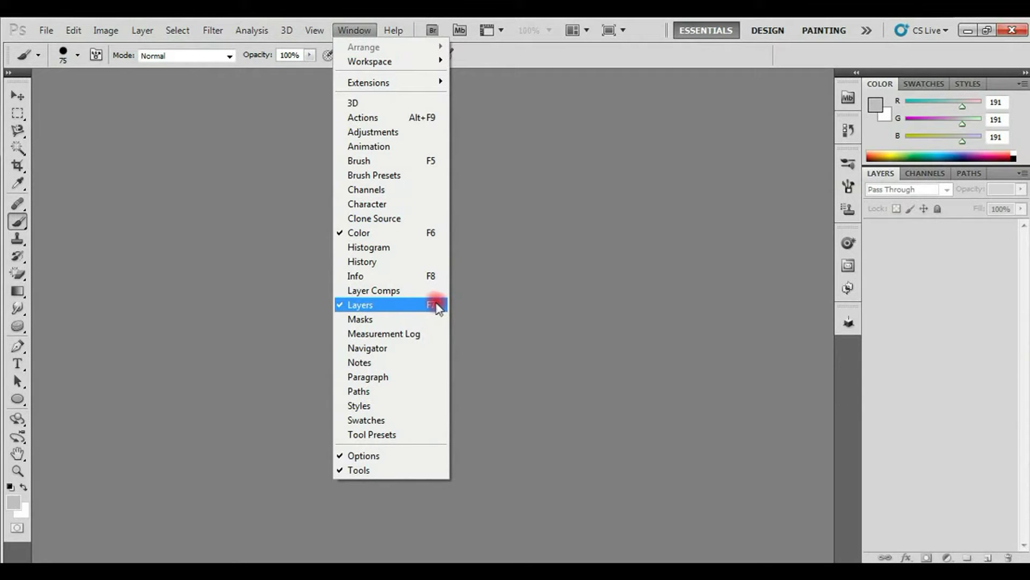
{"action": "left_click", "coordinate": [960, 222]}
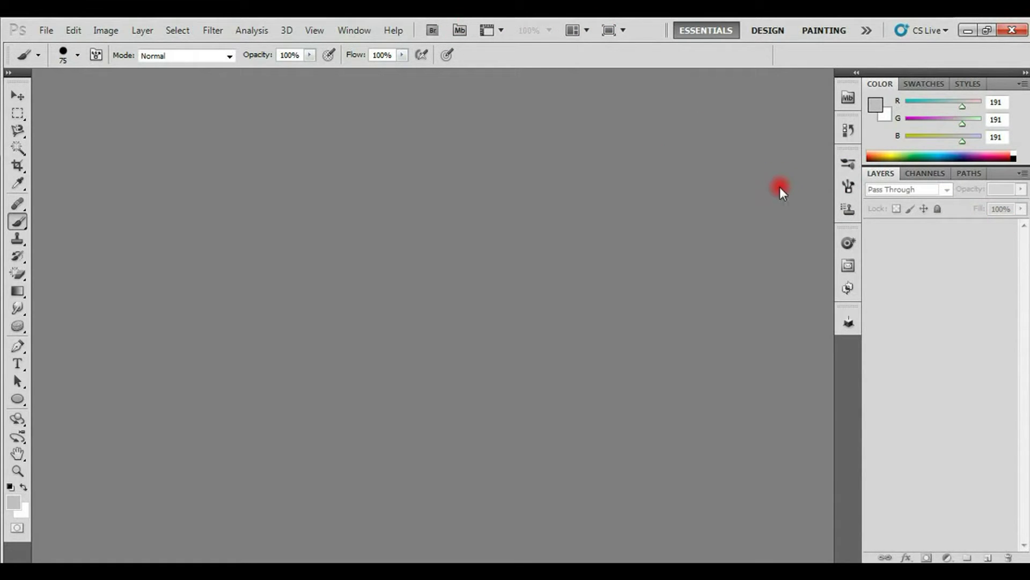
Step: Open the photo 69c45c5b2da358abef293d14c33c65342.jpg of the baby in the furry green hood
{"action": "left_click", "coordinate": [45, 30]}
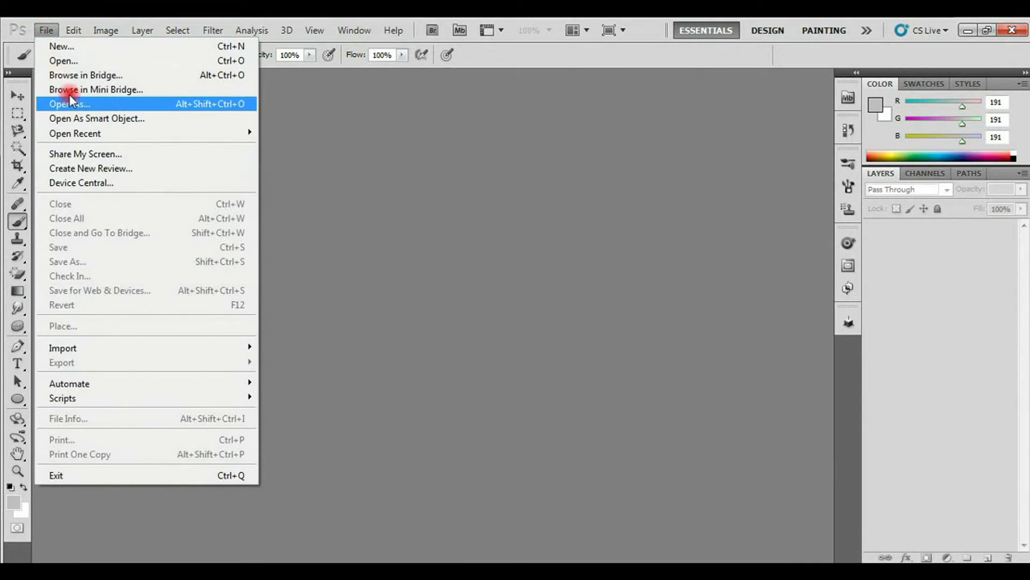
{"action": "left_click", "coordinate": [74, 61]}
{"action": "left_click", "coordinate": [460, 150]}
{"action": "double_click", "coordinate": [459, 151]}
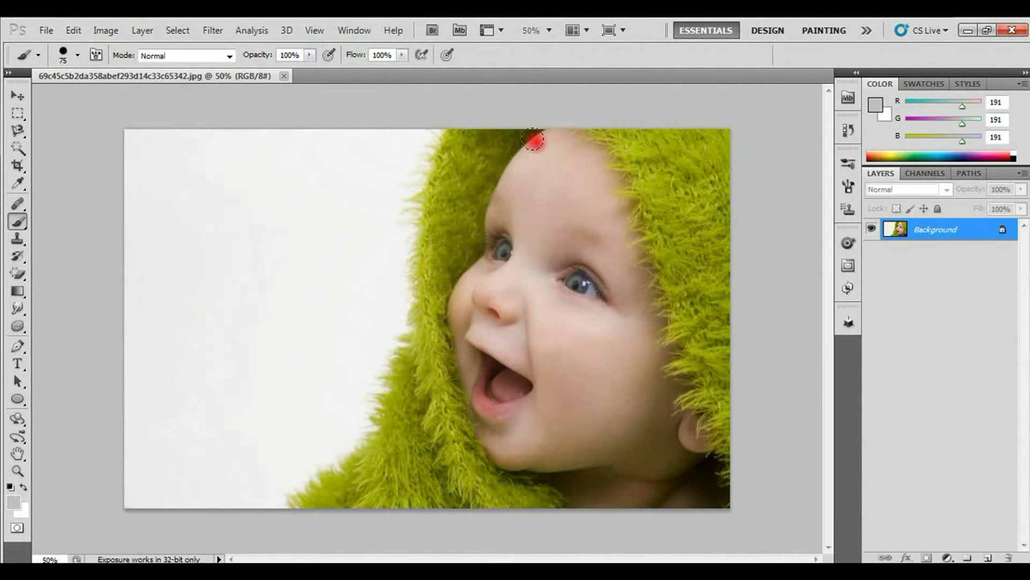
Step: Open the second photo from the 1280 720 folder, the baby lying under the light green towel
{"action": "left_click", "coordinate": [45, 31]}
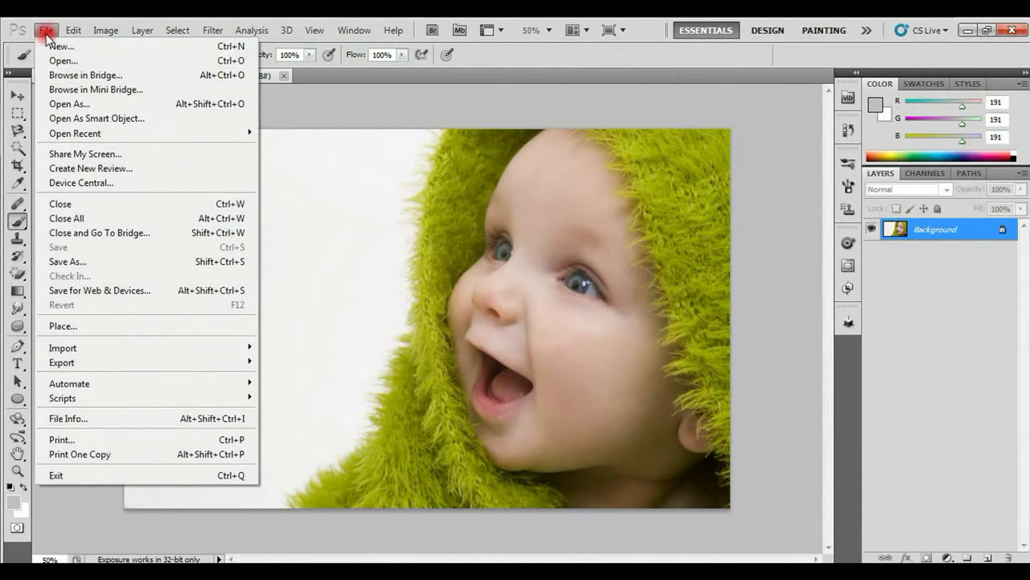
{"action": "left_click", "coordinate": [74, 62]}
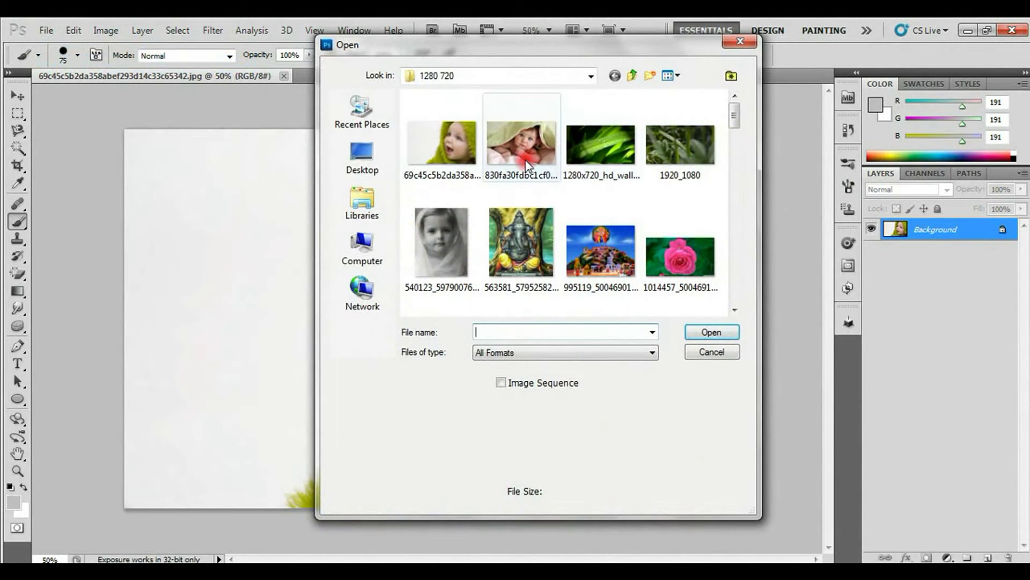
{"action": "left_click", "coordinate": [522, 157]}
{"action": "double_click", "coordinate": [521, 156]}
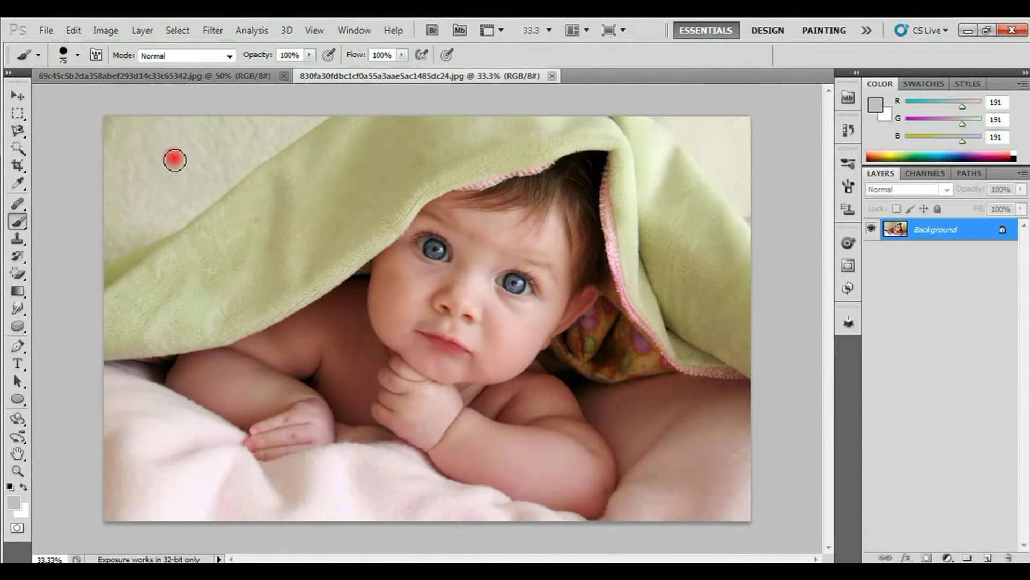
Step: Copy the towel photo into the green-hood document as a new layer with the Move tool
{"action": "left_click", "coordinate": [18, 95]}
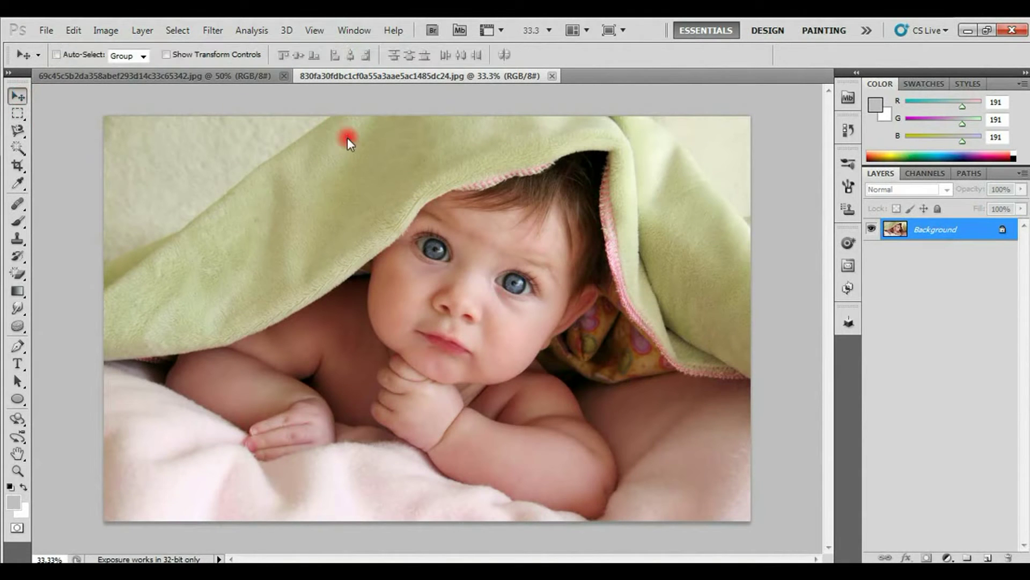
{"action": "mouse_move", "coordinate": [347, 137]}
{"action": "left_mouse_down"}
{"action": "mouse_move", "coordinate": [213, 70]}
{"action": "mouse_move", "coordinate": [344, 192]}
{"action": "left_mouse_up"}
{"action": "left_click", "coordinate": [906, 231]}
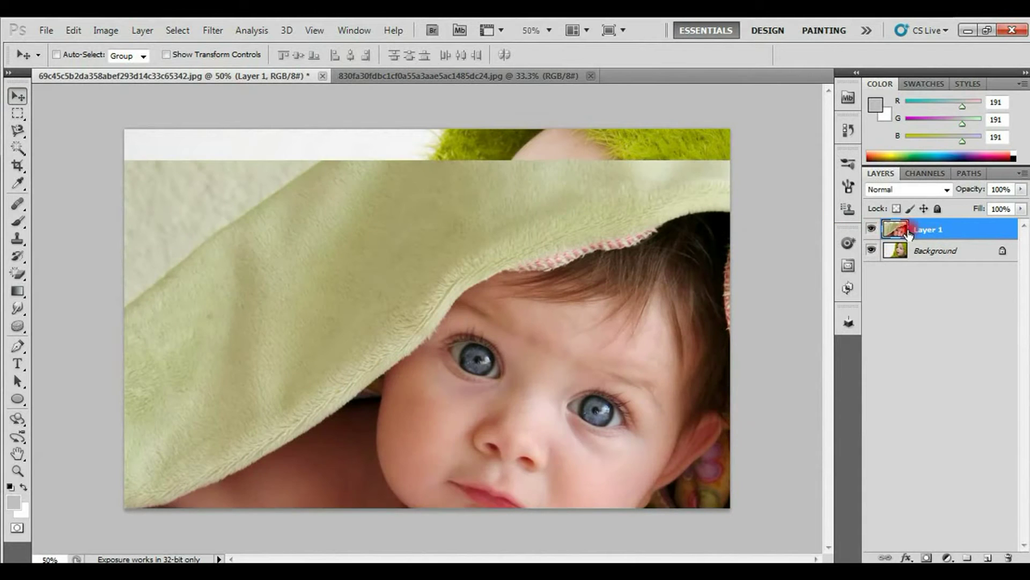
Step: Reposition Layer 1 over the Background so the towel baby's face lies nearer the canvas centre
{"action": "mouse_move", "coordinate": [568, 187]}
{"action": "left_mouse_down"}
{"action": "mouse_move", "coordinate": [568, 155]}
{"action": "mouse_move", "coordinate": [603, 259]}
{"action": "left_mouse_up"}
{"action": "mouse_move", "coordinate": [952, 246]}
{"action": "left_mouse_down"}
{"action": "mouse_move", "coordinate": [946, 228]}
{"action": "mouse_move", "coordinate": [948, 283]}
{"action": "mouse_move", "coordinate": [938, 263]}
{"action": "left_mouse_up"}
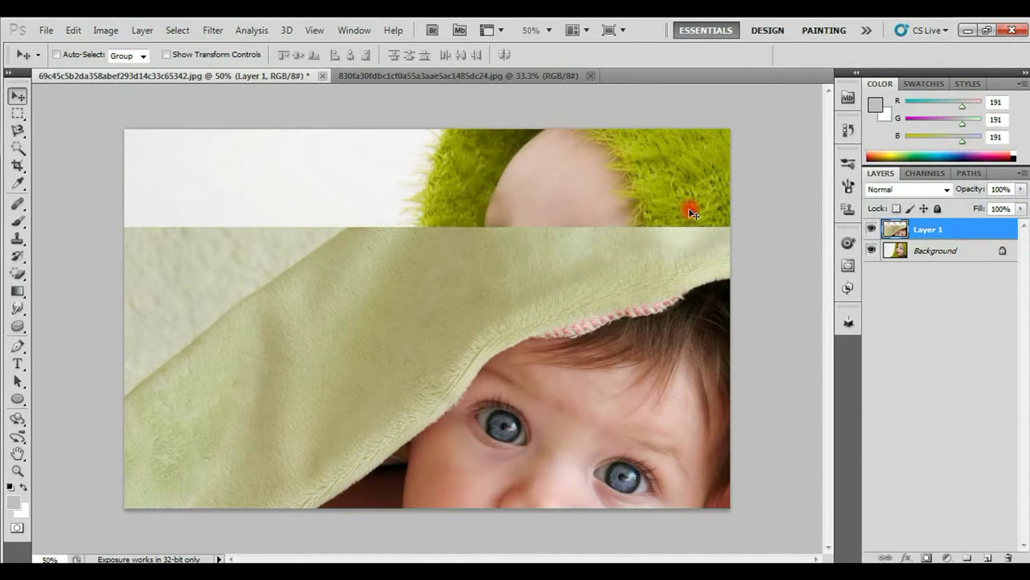
{"action": "left_click_drag", "start_coordinate": [589, 265], "coordinate": [433, 208]}
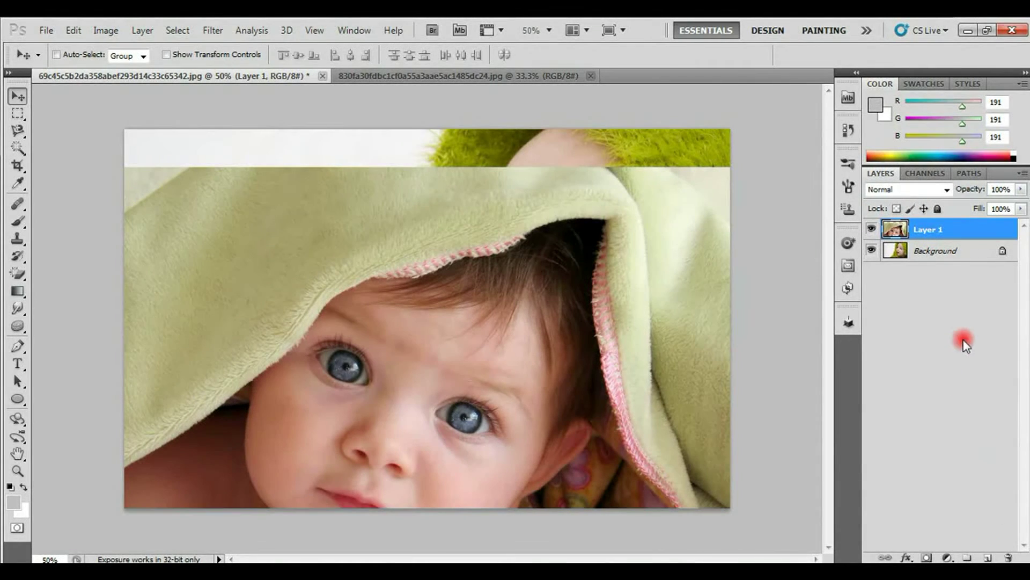
Step: Duplicate the Background layer within the same document as Background copy
{"action": "left_click", "coordinate": [936, 250]}
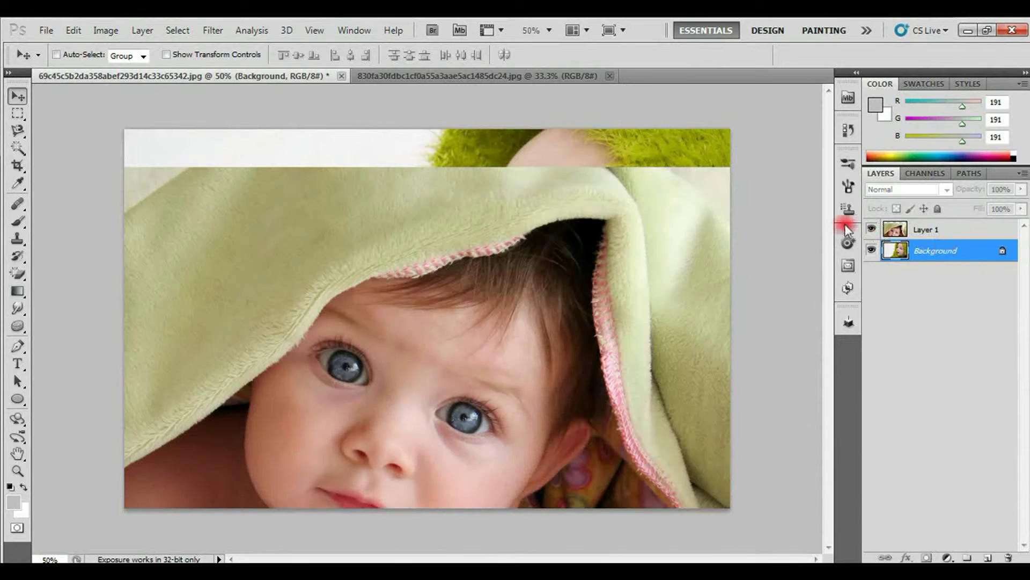
{"action": "right_click", "coordinate": [929, 250]}
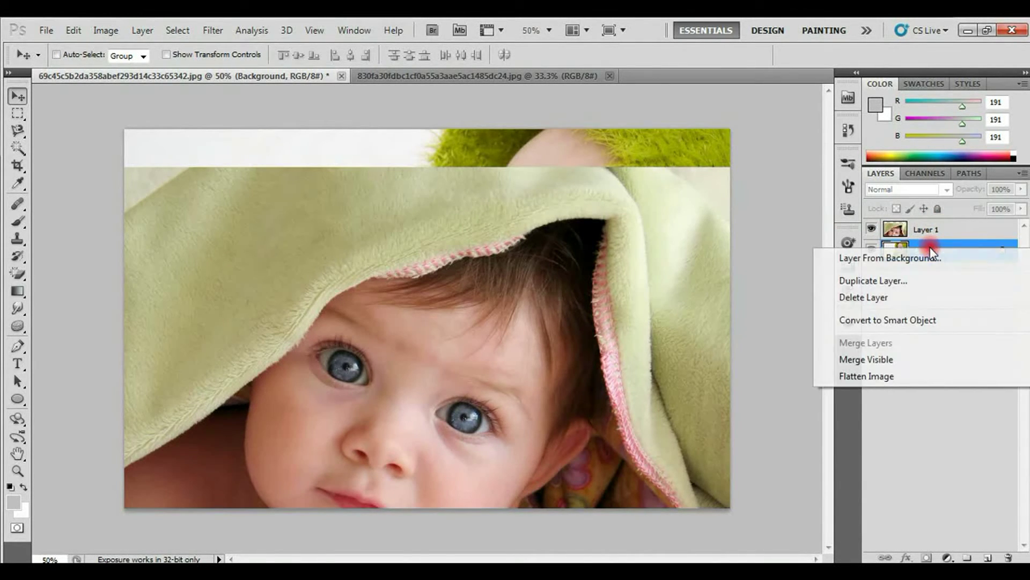
{"action": "left_click", "coordinate": [901, 282]}
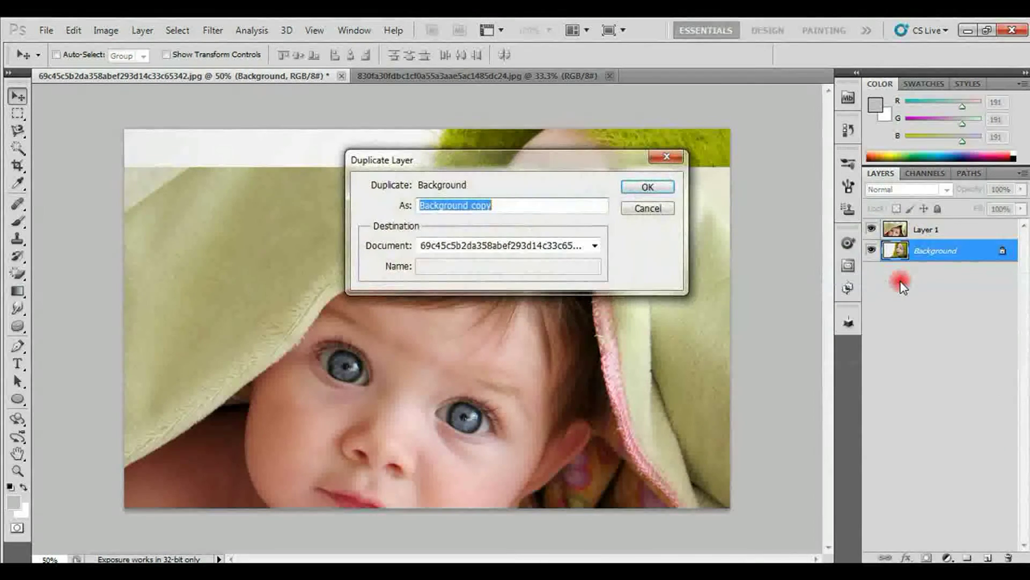
{"action": "left_click", "coordinate": [647, 187]}
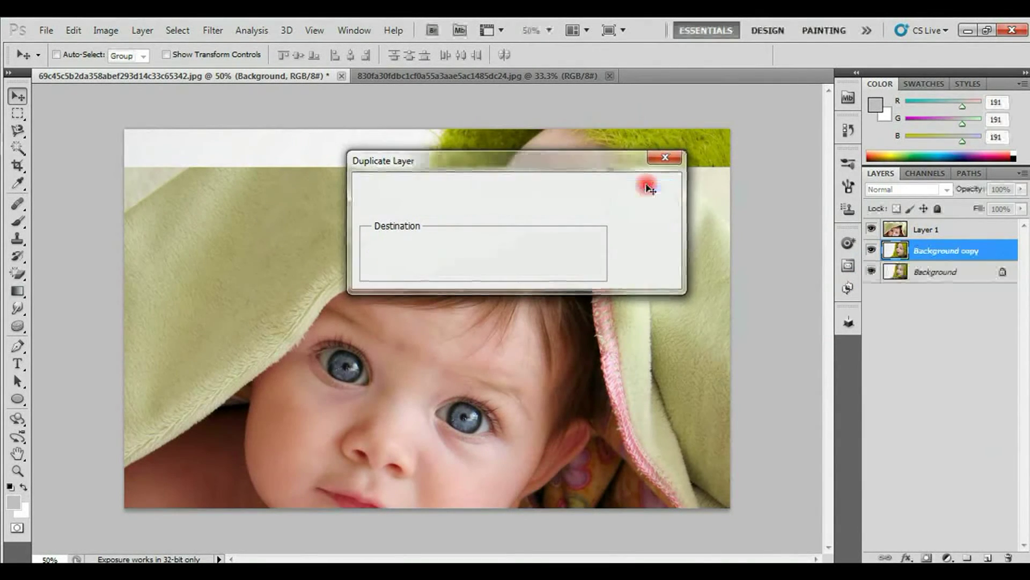
Step: Delete the locked Background layer and the towel photo's Layer 1
{"action": "left_click", "coordinate": [951, 276]}
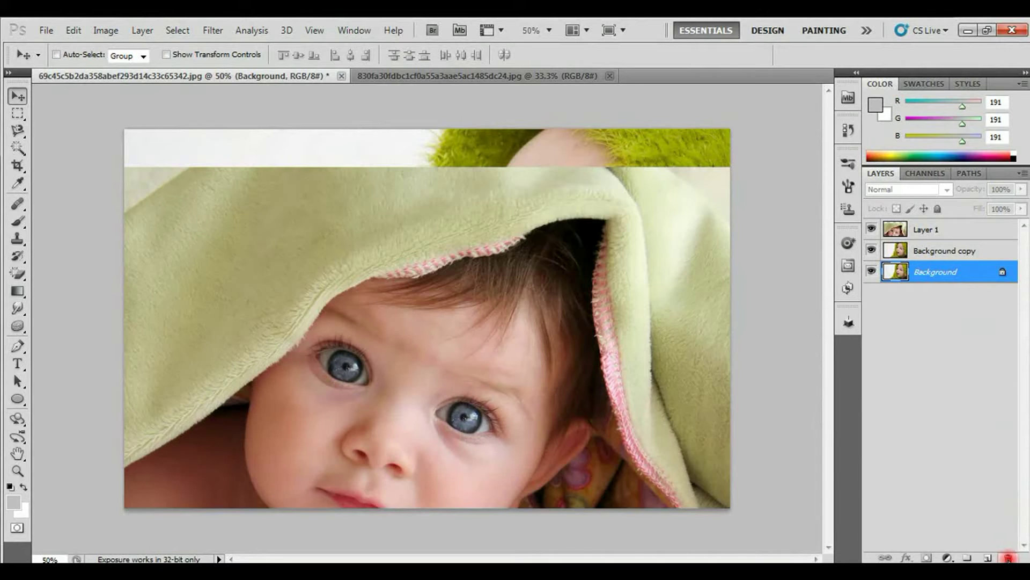
{"action": "left_click", "coordinate": [1009, 558]}
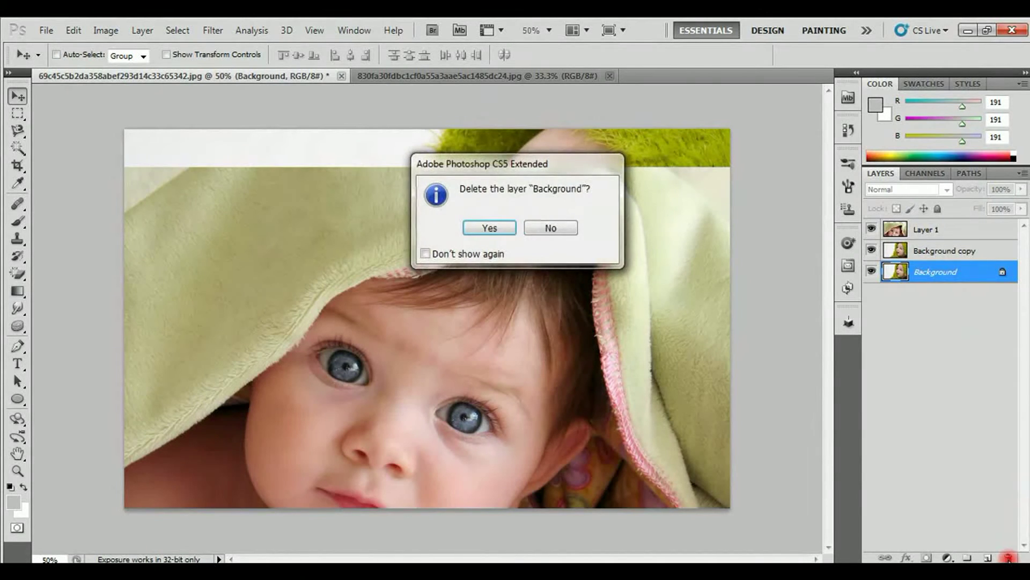
{"action": "left_click", "coordinate": [489, 228]}
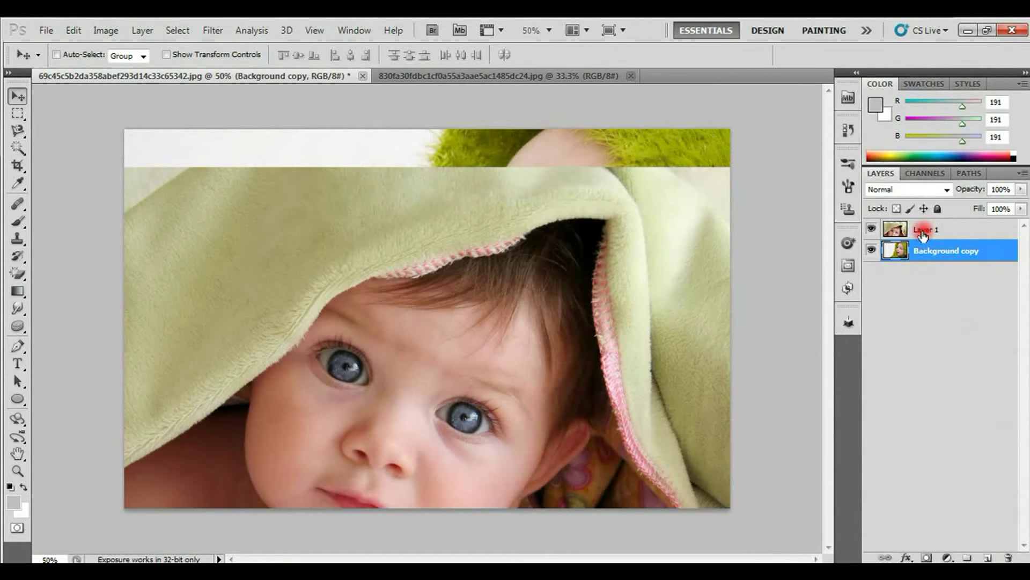
{"action": "left_click_drag", "start_coordinate": [922, 236], "coordinate": [1011, 559]}
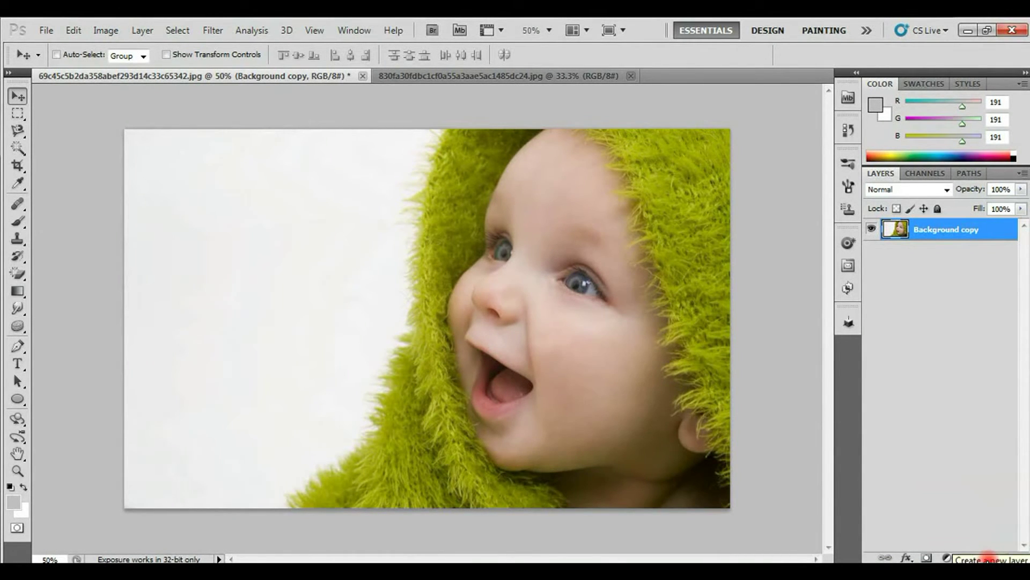
Step: Add five new empty layers above the Background copy layer
{"action": "left_click", "coordinate": [988, 559]}
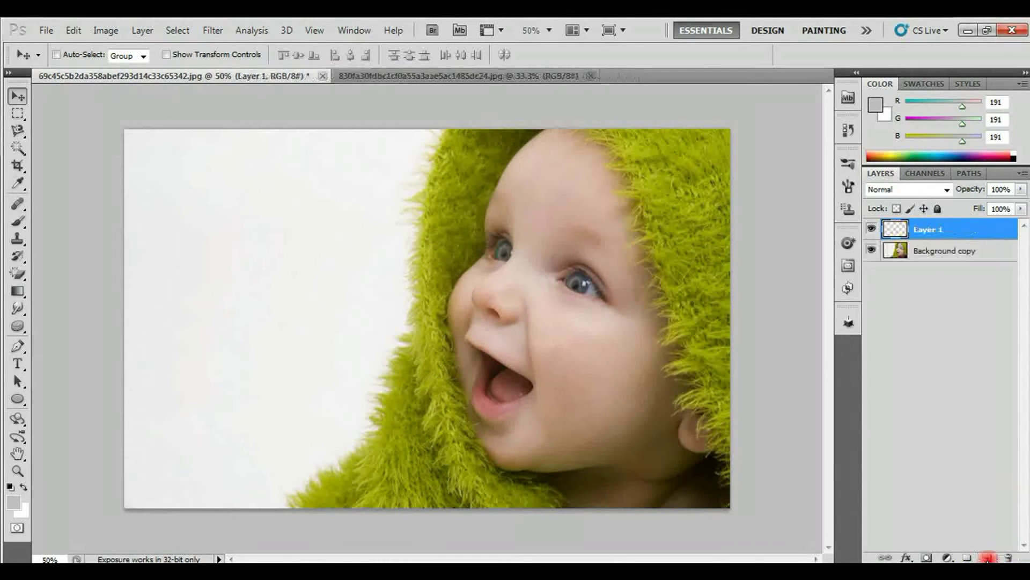
{"action": "left_click", "coordinate": [988, 558]}
{"action": "left_click", "coordinate": [988, 559]}
{"action": "left_click", "coordinate": [987, 559]}
{"action": "left_click", "coordinate": [987, 559]}
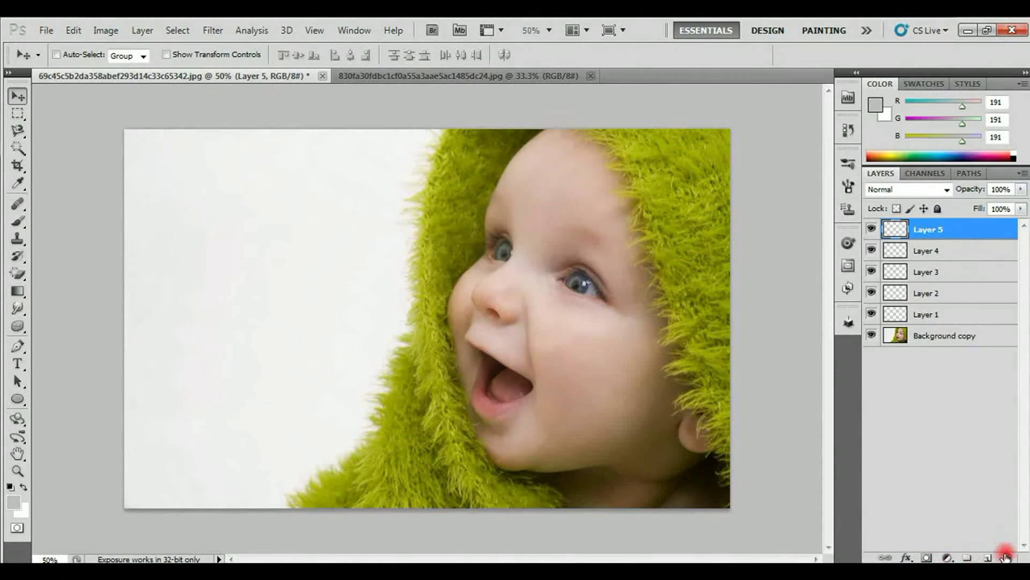
Step: Select the empty layers Layer 1 to Layer 5 together and delete them
{"action": "left_click", "coordinate": [925, 262], "text": "ctrl"}
{"action": "left_click", "coordinate": [926, 273], "text": "ctrl"}
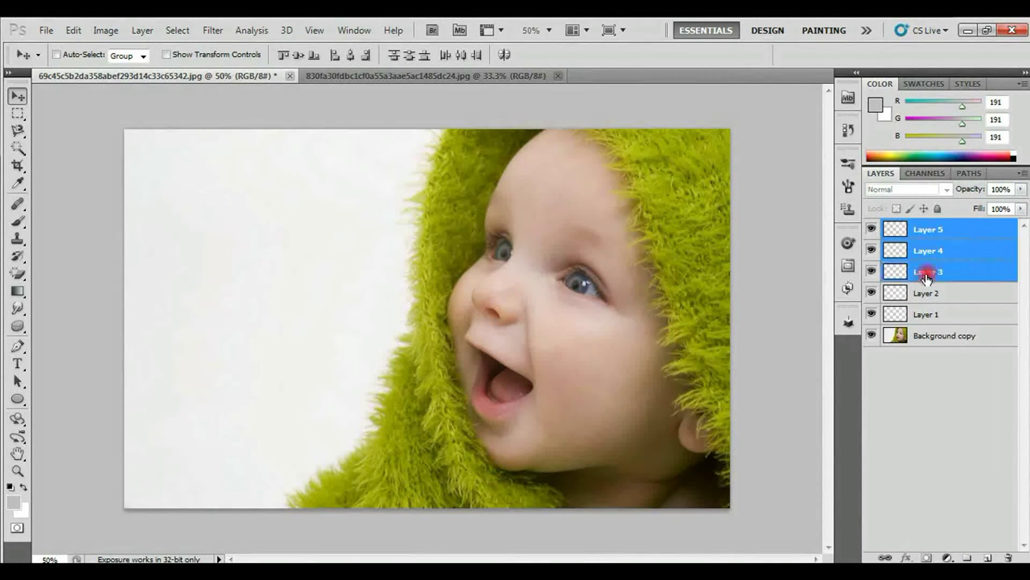
{"action": "left_click", "coordinate": [932, 298], "text": "ctrl"}
{"action": "left_click", "coordinate": [935, 316], "text": "ctrl"}
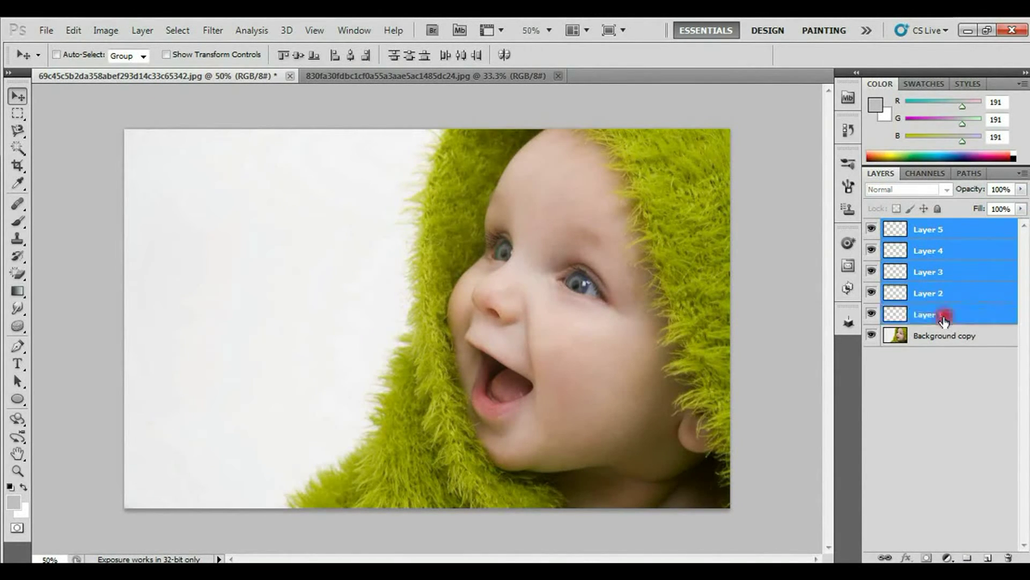
{"action": "left_click_drag", "start_coordinate": [930, 263], "coordinate": [1010, 558]}
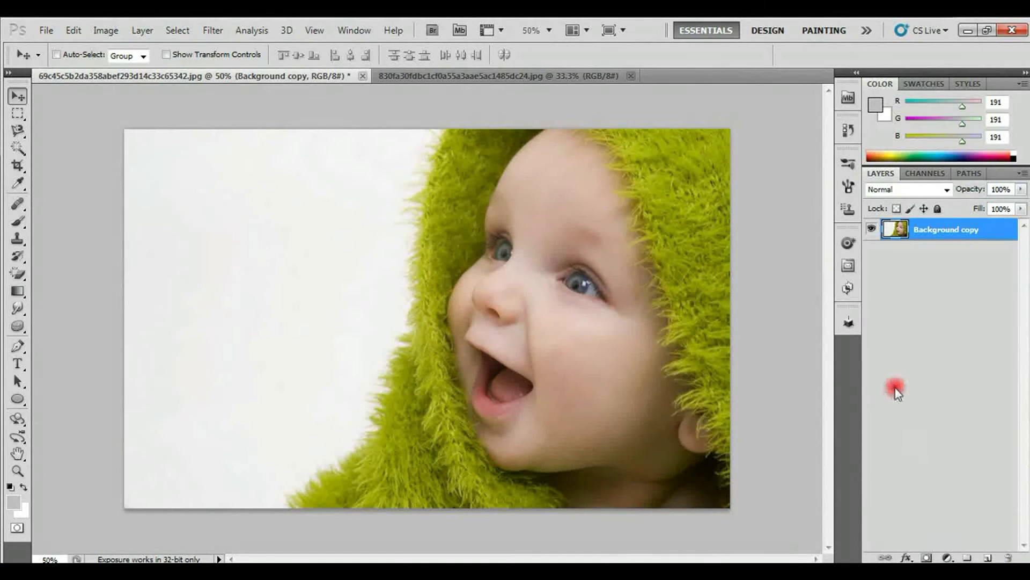
Step: Create a layer group, move the Background copy layer into it, and leave the group collapsed
{"action": "left_click", "coordinate": [969, 557]}
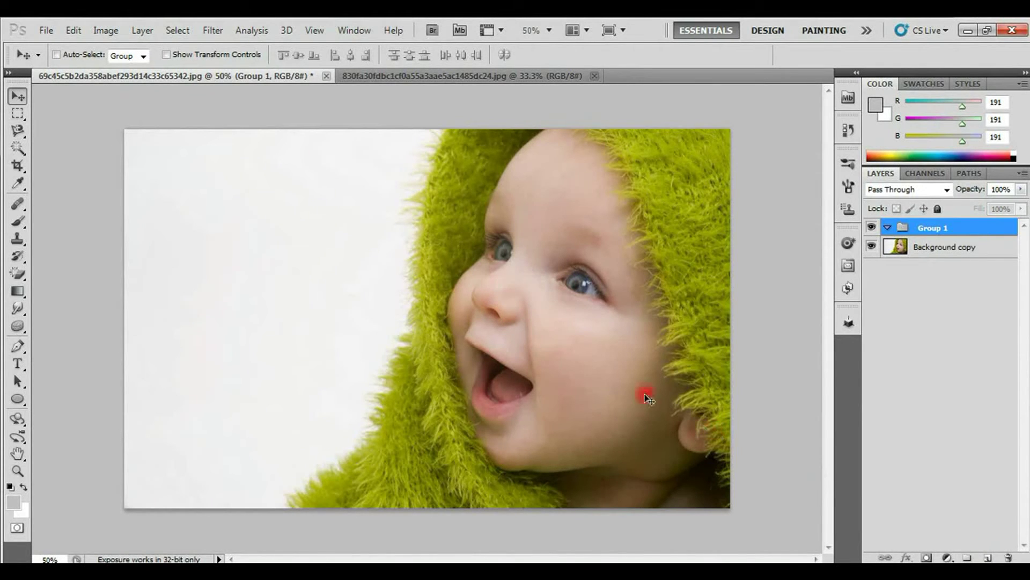
{"action": "left_click", "coordinate": [919, 250]}
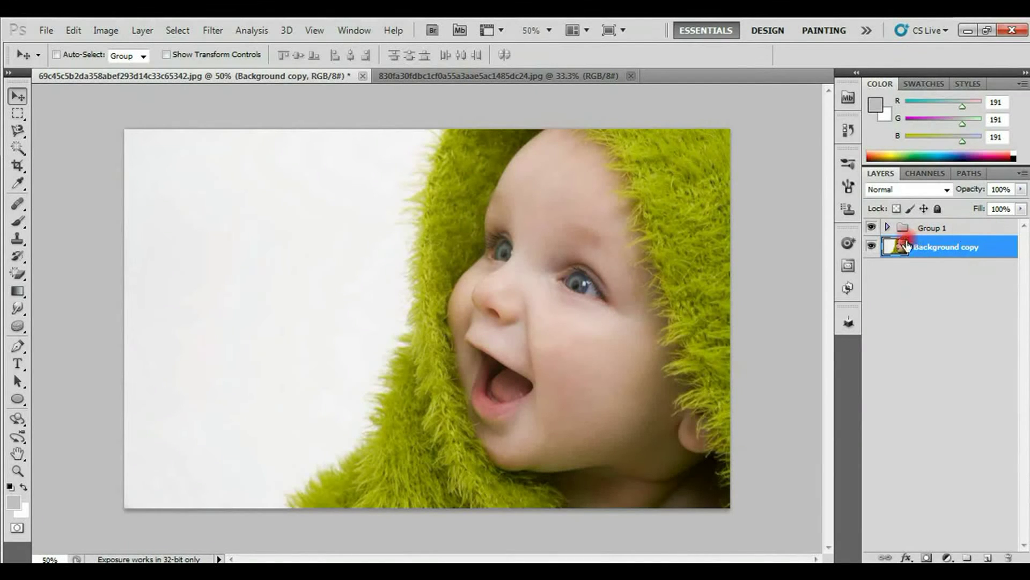
{"action": "left_click_drag", "start_coordinate": [923, 247], "coordinate": [921, 229]}
{"action": "left_click", "coordinate": [887, 229]}
{"action": "left_click", "coordinate": [886, 228]}
{"action": "left_click", "coordinate": [887, 229]}
{"action": "left_click", "coordinate": [886, 229]}
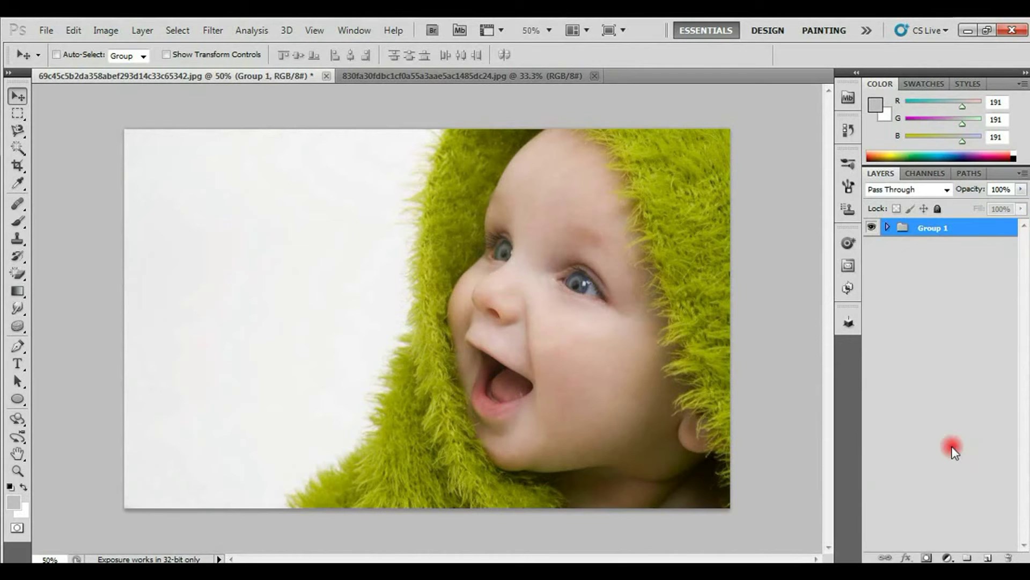
Step: Expand Group 1 and duplicate the Background copy layer inside it
{"action": "left_click", "coordinate": [886, 229]}
{"action": "left_click", "coordinate": [952, 259]}
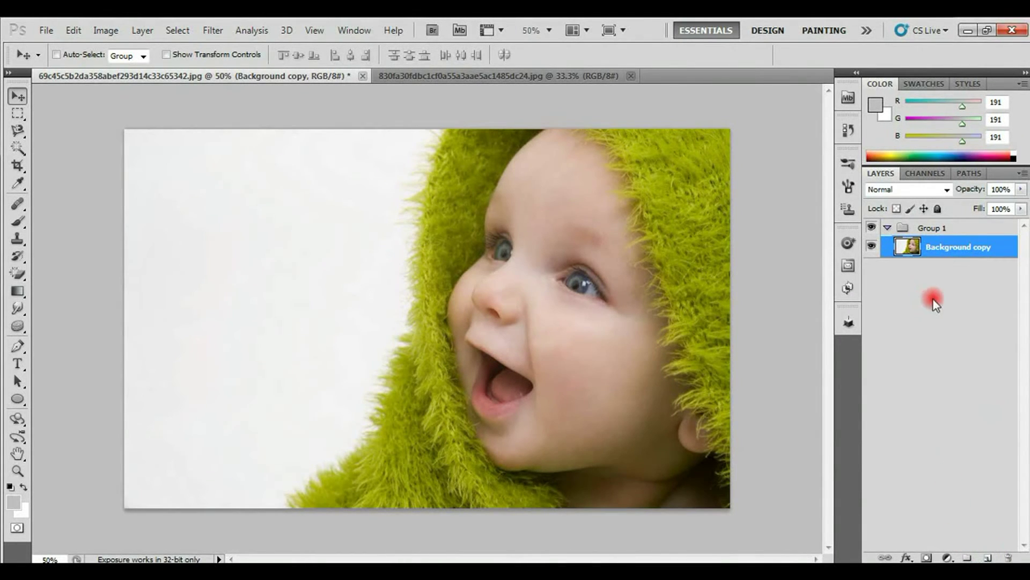
{"action": "key", "text": "ctrl+j"}
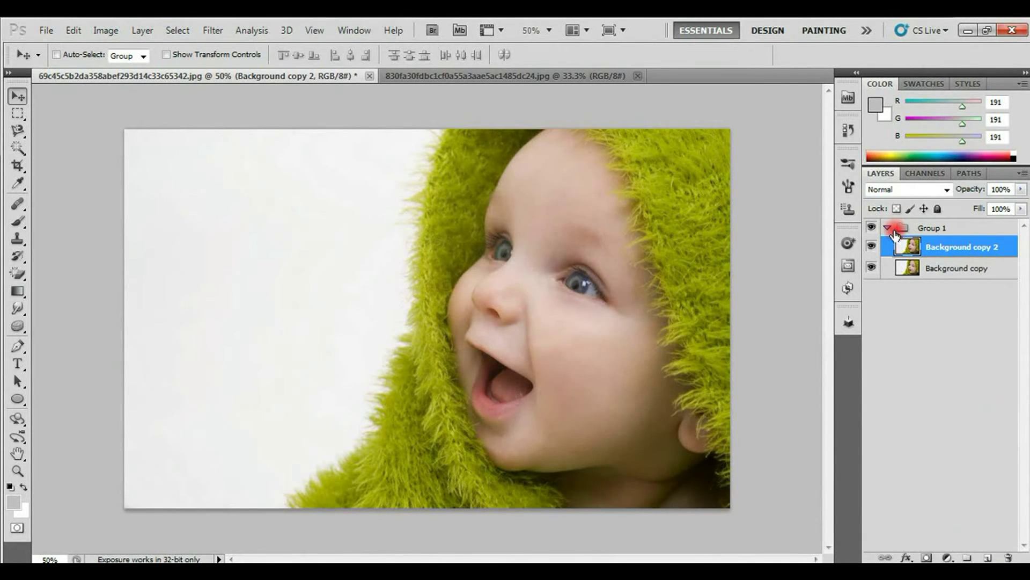
Step: Try the blend modes one after another on the Background copy 2 layer, from Darken through to Luminosity
{"action": "left_click", "coordinate": [937, 246]}
{"action": "left_click", "coordinate": [901, 190]}
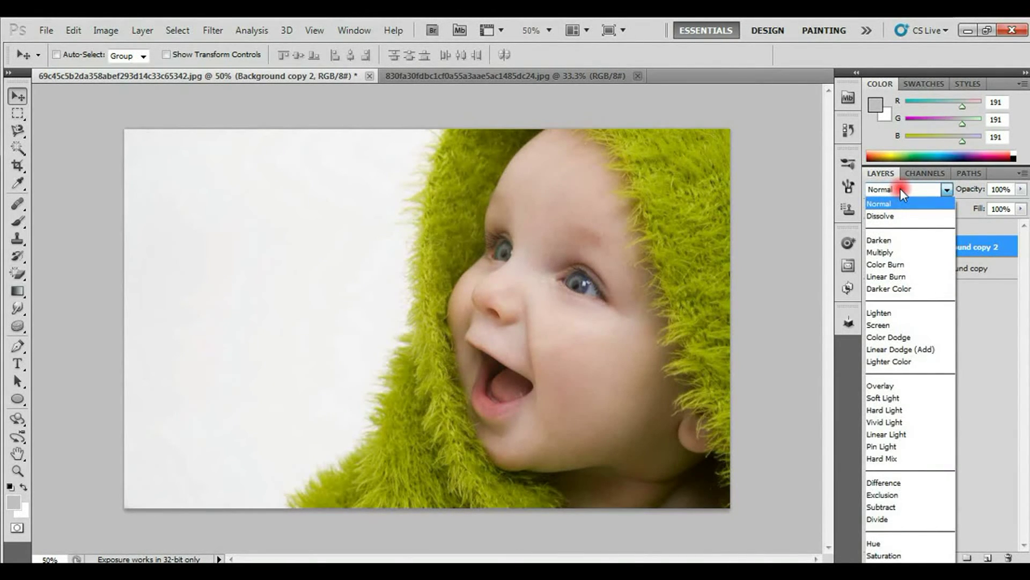
{"action": "left_click", "coordinate": [902, 191]}
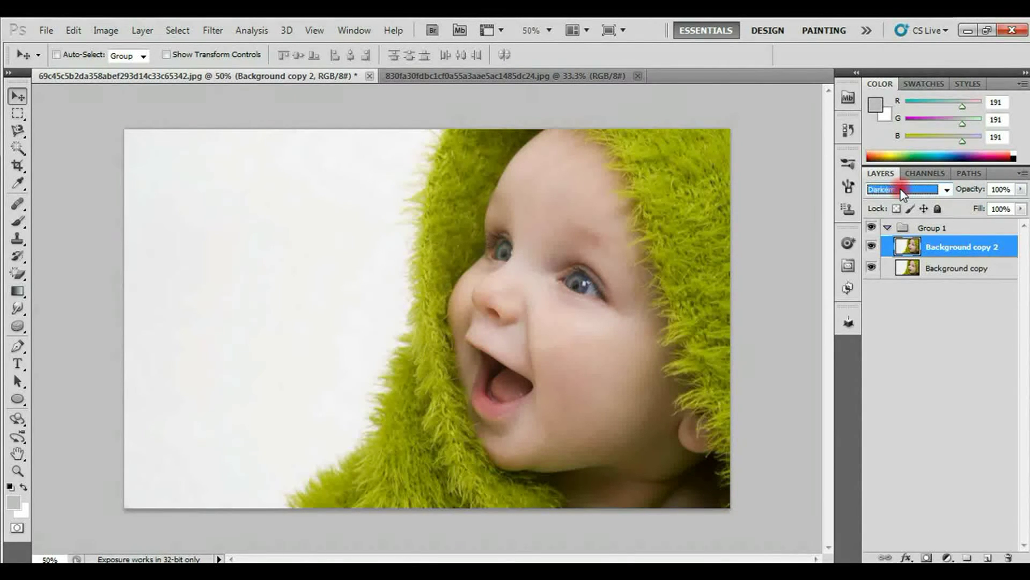
{"action": "key", "text": "Down"}
{"action": "key", "text": "Down"}
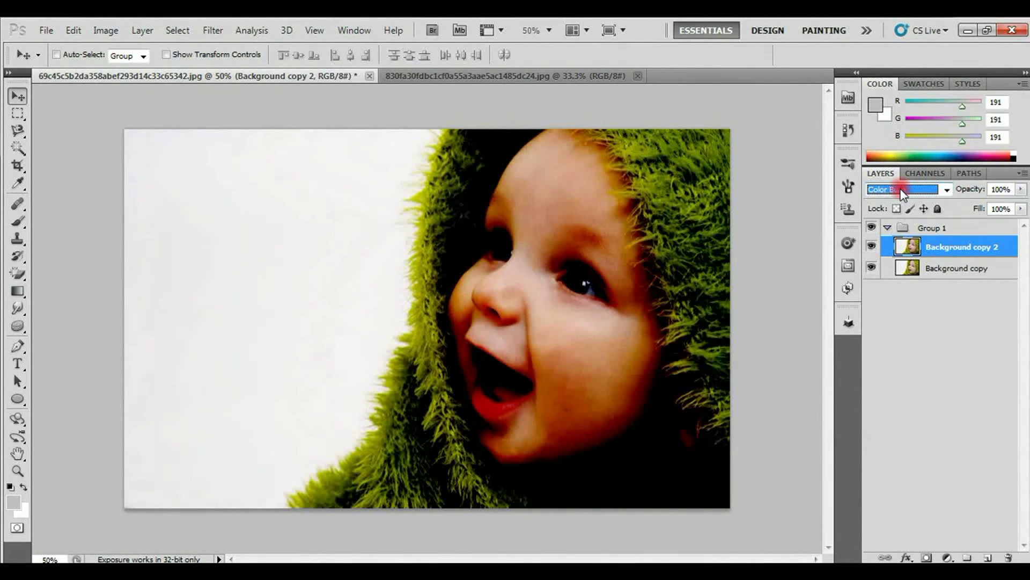
{"action": "key", "text": "Down"}
{"action": "key", "text": "Down"}
{"action": "key", "text": "Down"}
{"action": "key", "text": "Down"}
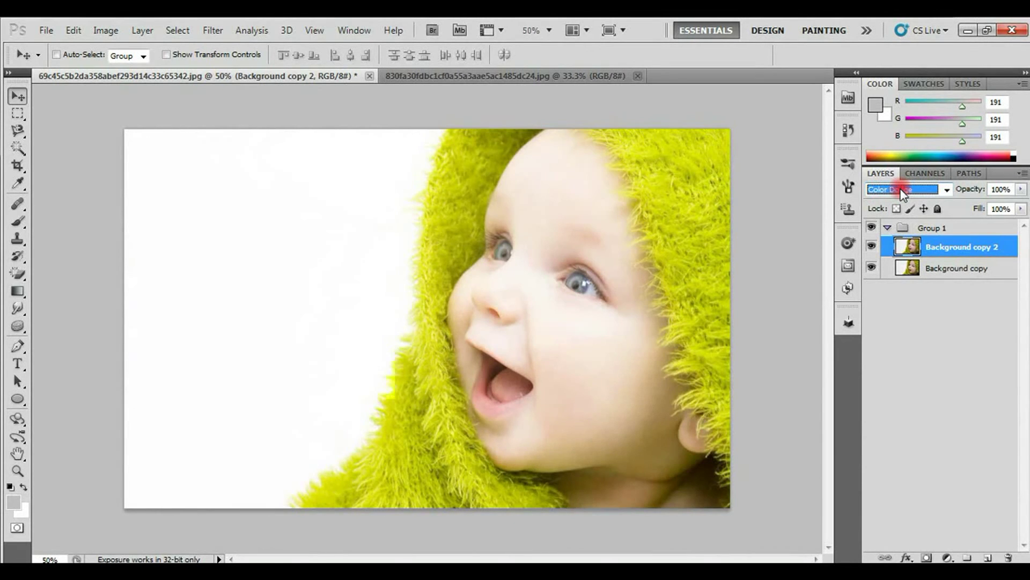
{"action": "key", "text": "Down"}
{"action": "key", "text": "Down"}
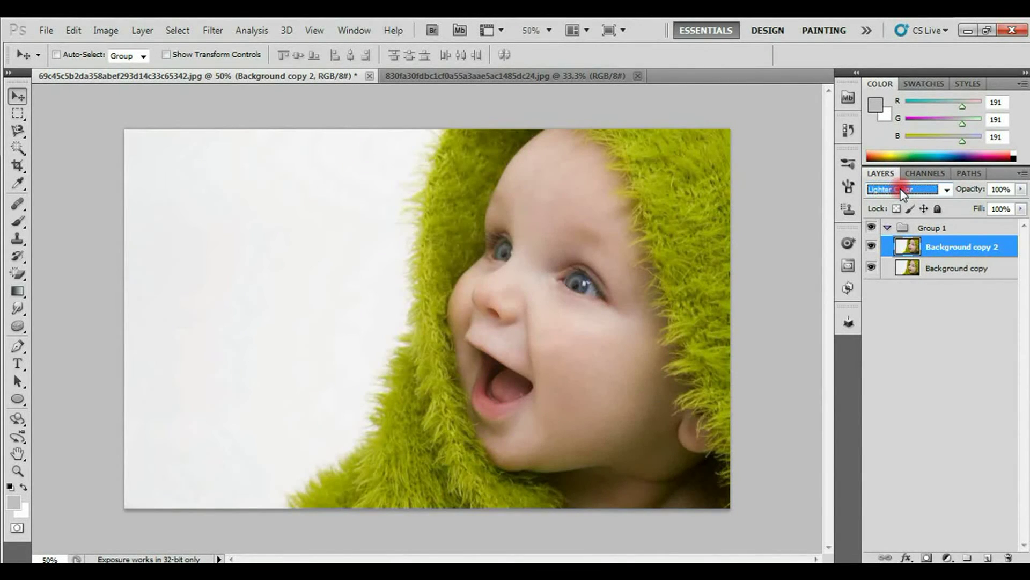
{"action": "key", "text": "Down"}
{"action": "key", "text": "Down"}
{"action": "key", "text": "Down"}
{"action": "key", "text": "Down"}
{"action": "key", "text": "Down"}
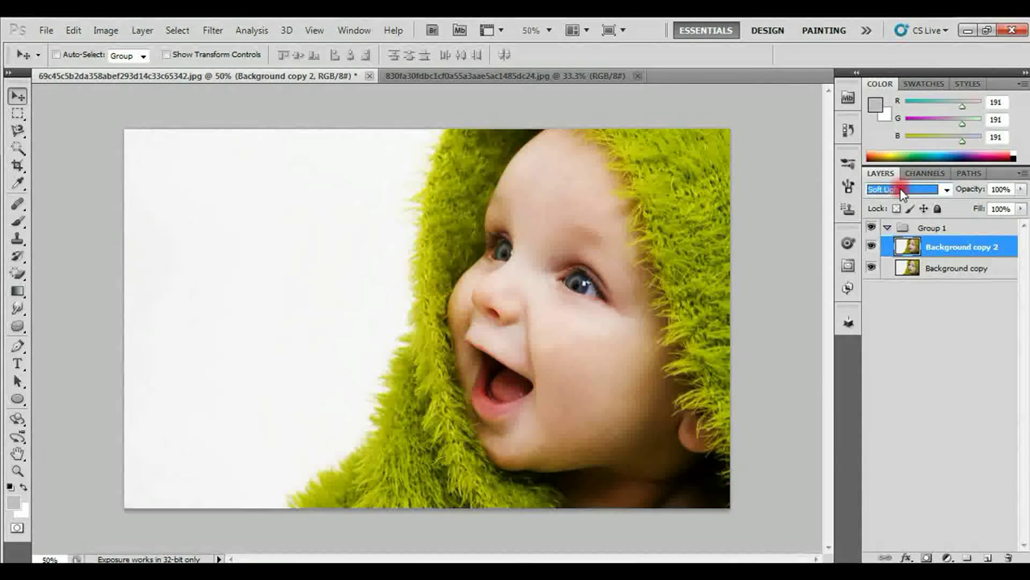
{"action": "key", "text": "Down"}
{"action": "key", "text": "Down"}
{"action": "key", "text": "Down"}
{"action": "key", "text": "Down"}
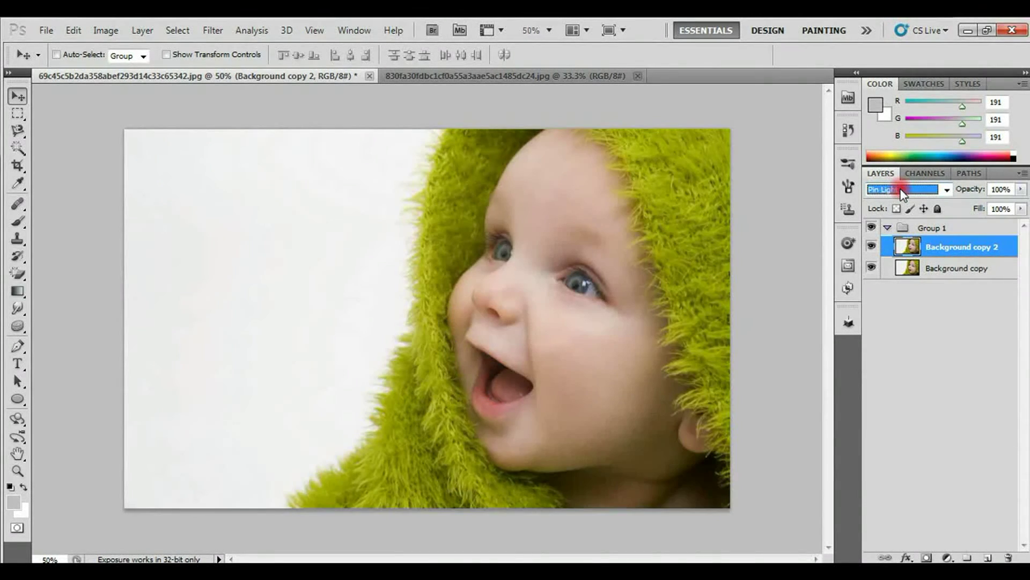
{"action": "key", "text": "Down"}
{"action": "key", "text": "Down"}
{"action": "key", "text": "Down"}
{"action": "key", "text": "Down"}
{"action": "key", "text": "Down"}
Step: Try the Soft Light blend mode on Background copy 2, undo it, and set the layer's blend mode back to Normal
{"action": "left_click", "coordinate": [946, 189]}
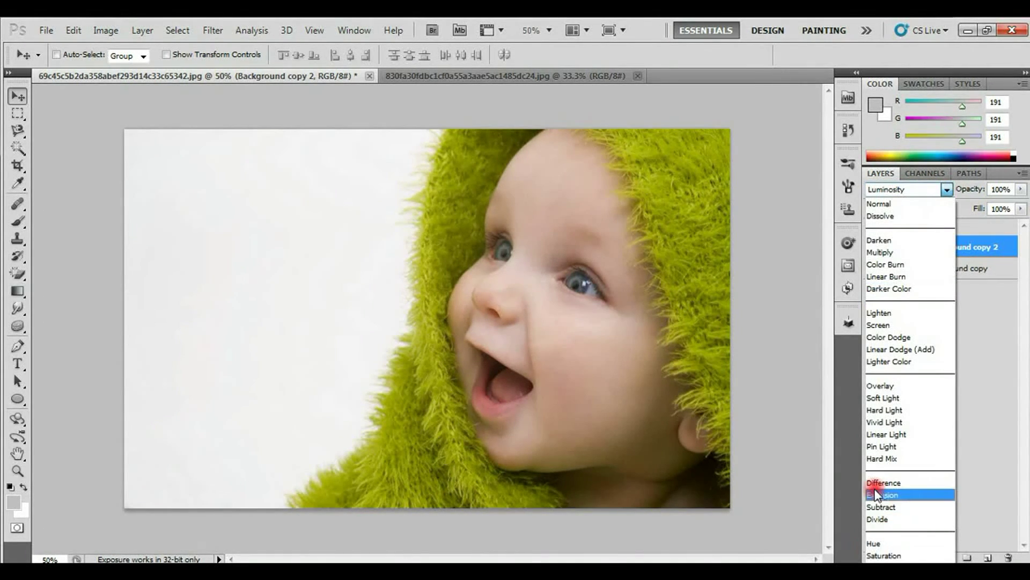
{"action": "left_click", "coordinate": [899, 400]}
{"action": "key", "text": "ctrl+z"}
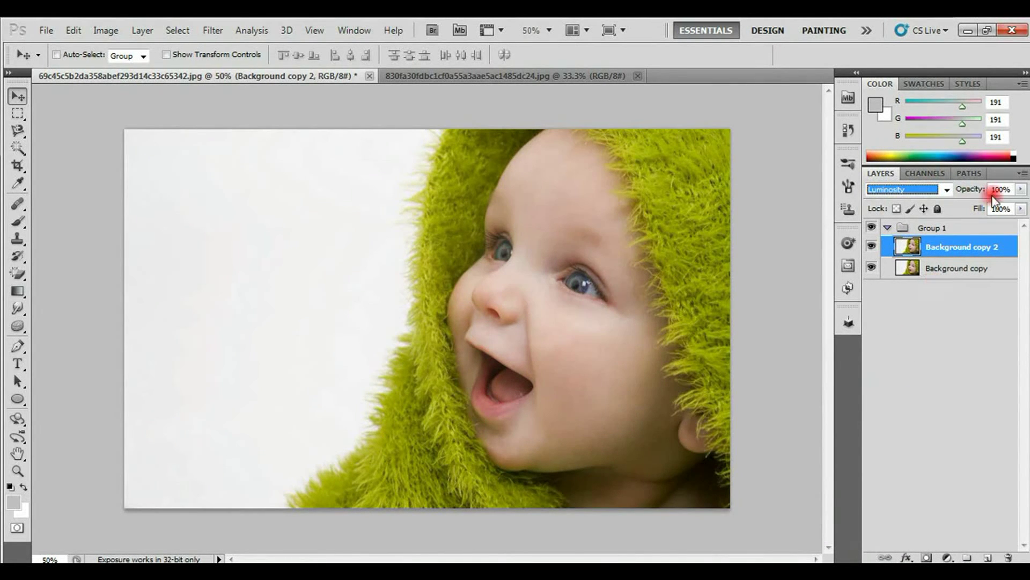
{"action": "left_click", "coordinate": [947, 189]}
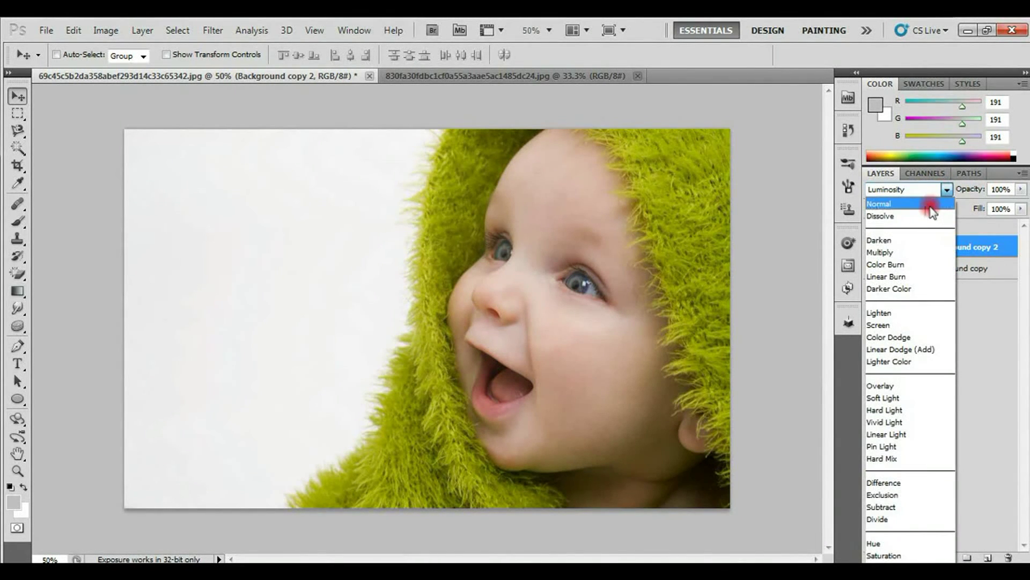
{"action": "left_click", "coordinate": [931, 206]}
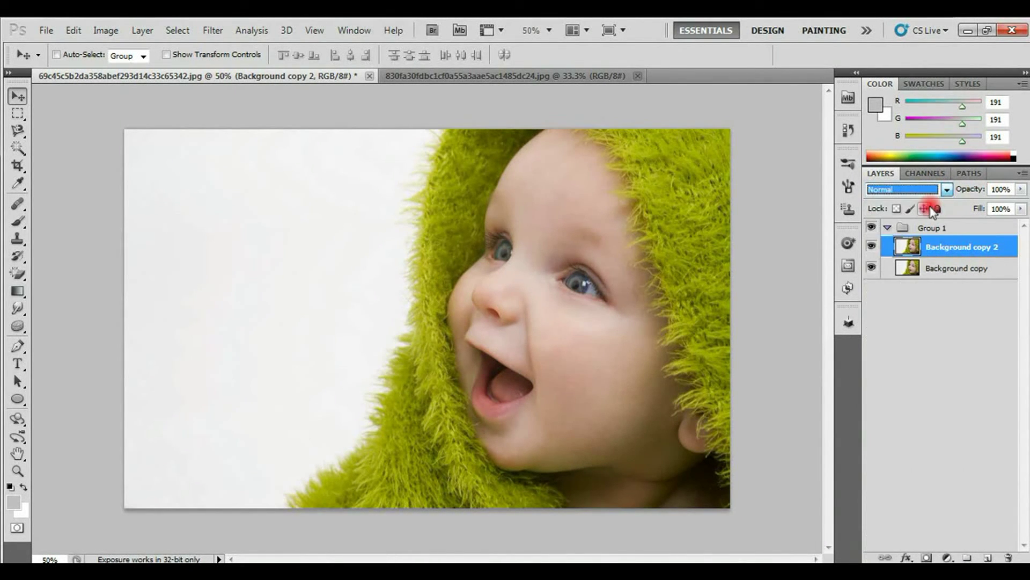
{"action": "left_click", "coordinate": [1020, 190]}
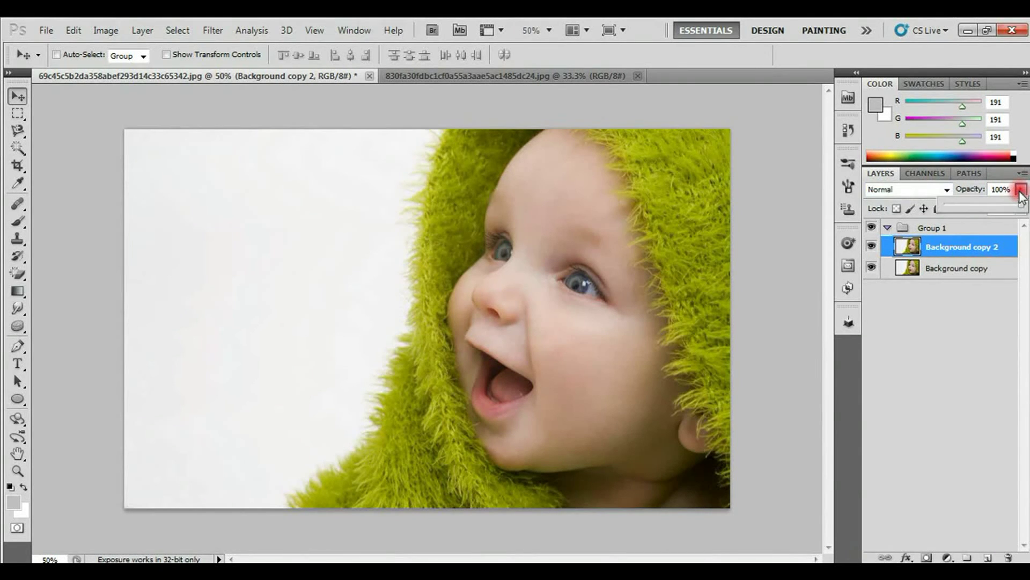
{"action": "left_click", "coordinate": [969, 315]}
{"action": "left_click", "coordinate": [954, 256]}
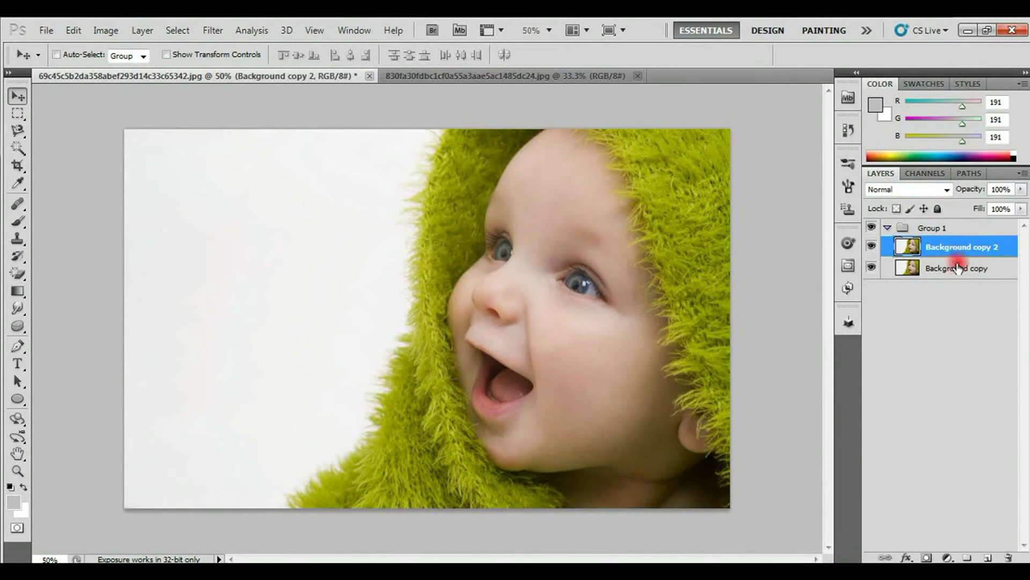
Step: Delete the Background copy 2 layer from Group 1
{"action": "left_click", "coordinate": [1007, 558]}
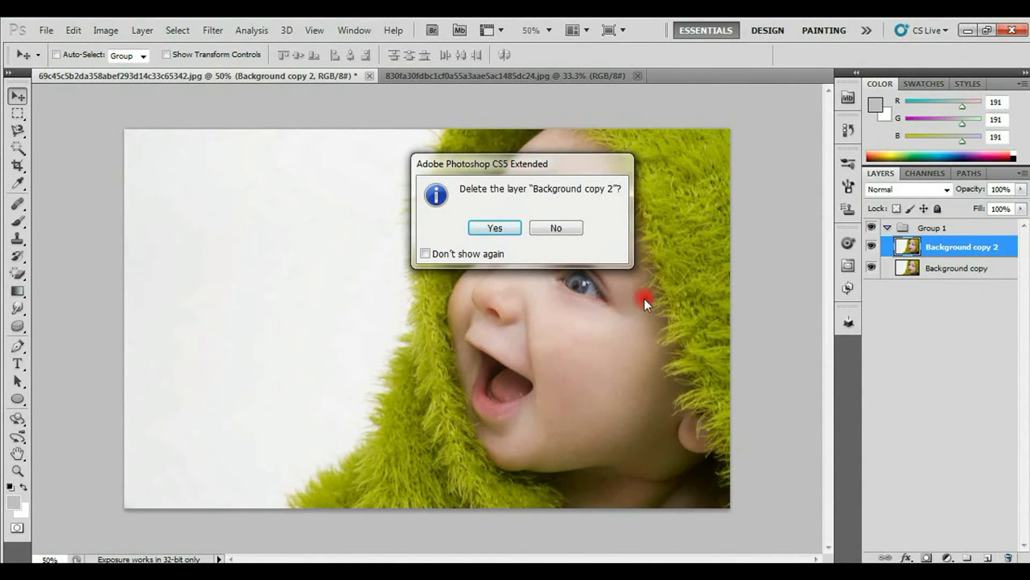
{"action": "left_click", "coordinate": [557, 227]}
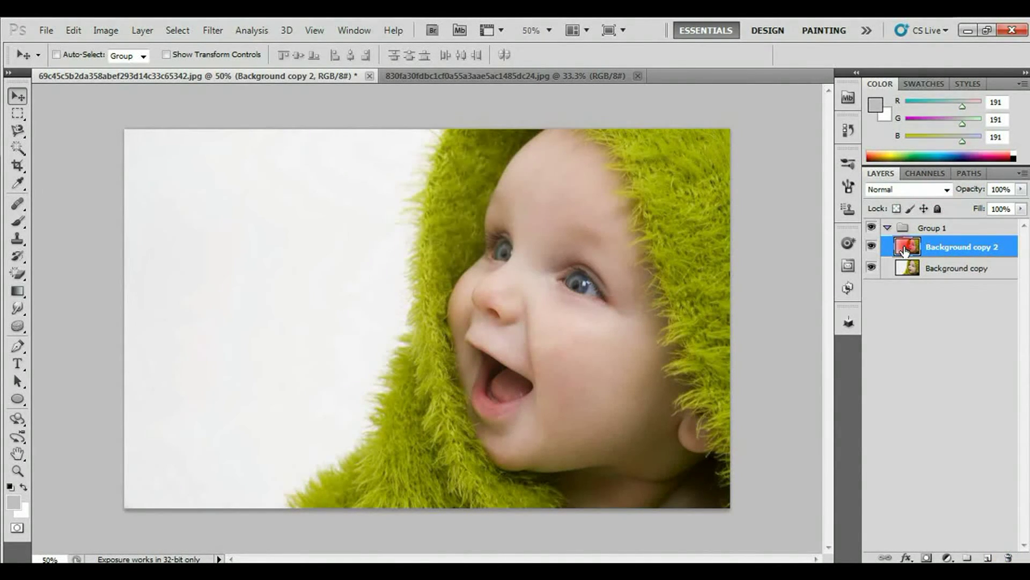
{"action": "left_click", "coordinate": [1008, 558]}
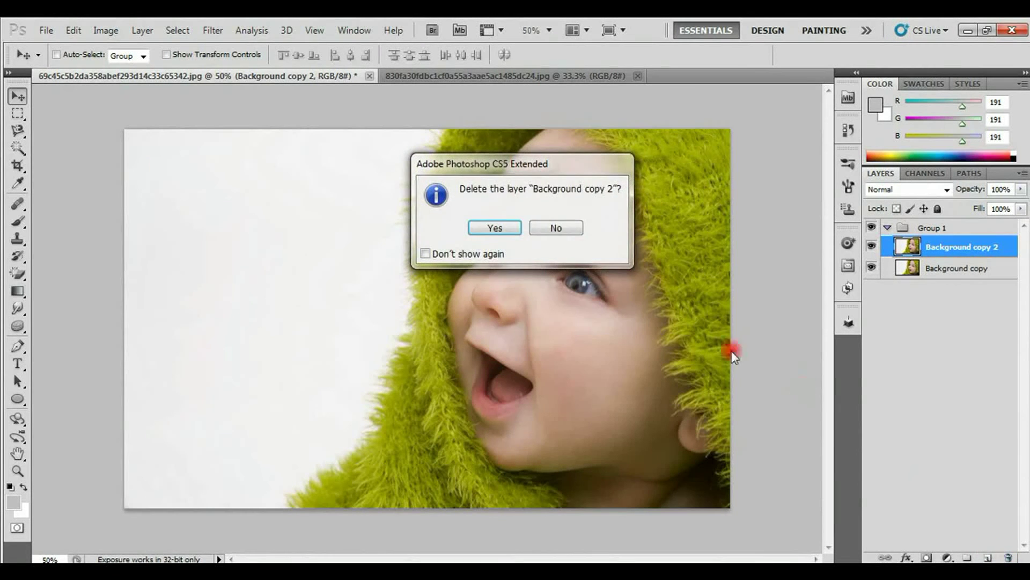
{"action": "left_click", "coordinate": [496, 228]}
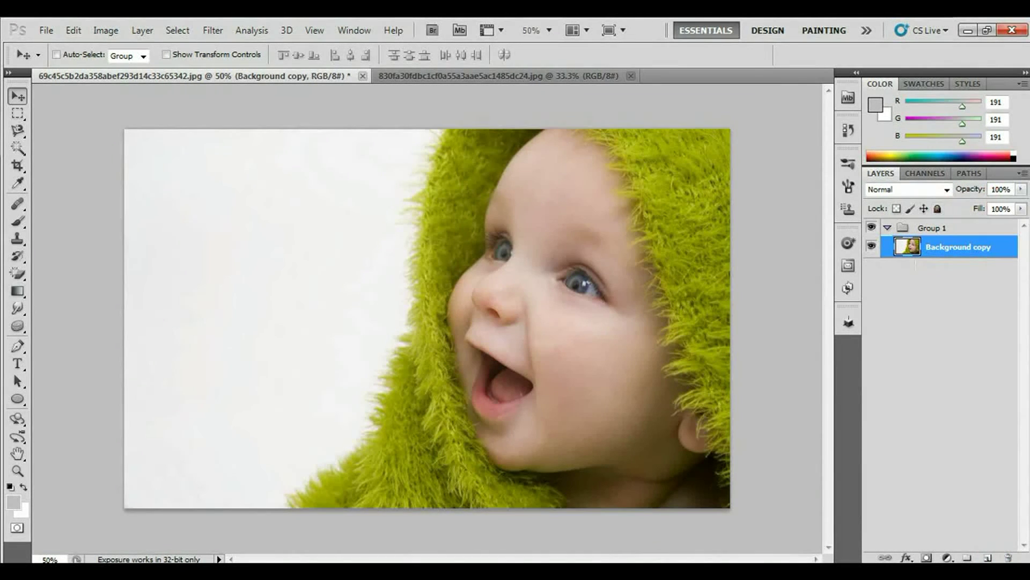
Step: Try out the opacity adjustment on the Background copy layer, leave it at 100%, and deselect all layers
{"action": "left_click", "coordinate": [1022, 190]}
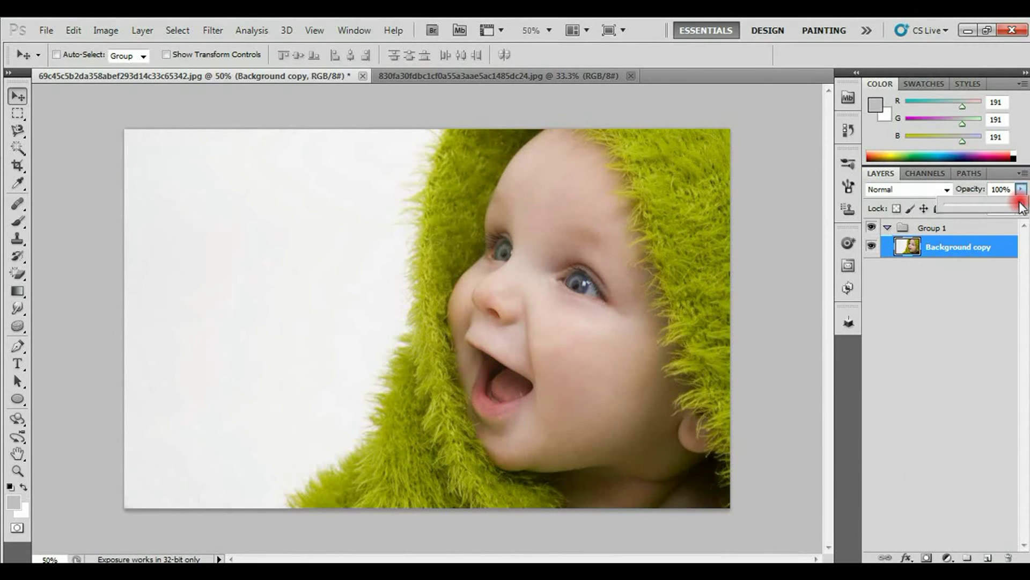
{"action": "left_click_drag", "start_coordinate": [1021, 205], "coordinate": [1026, 227]}
{"action": "left_click", "coordinate": [997, 285]}
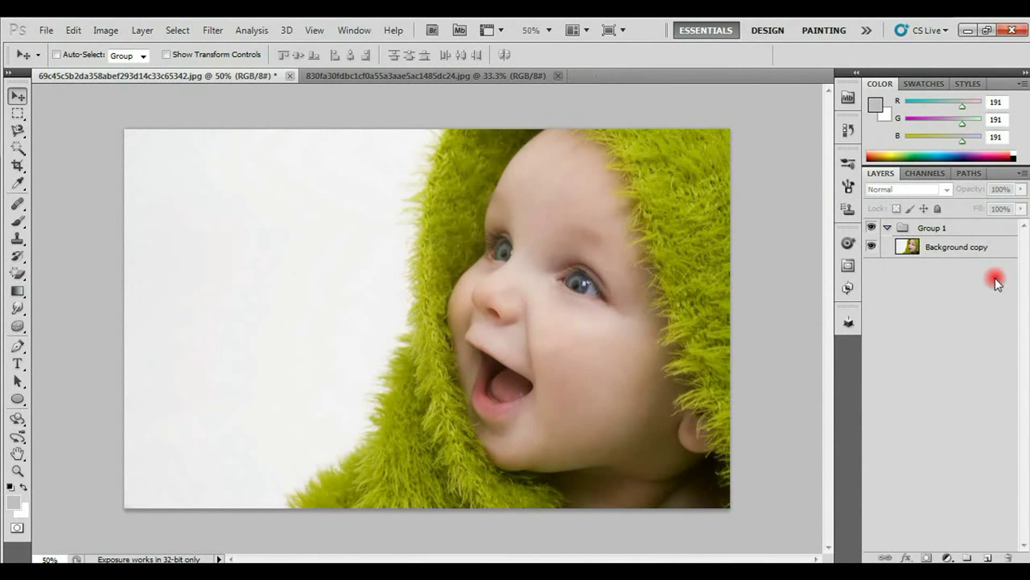